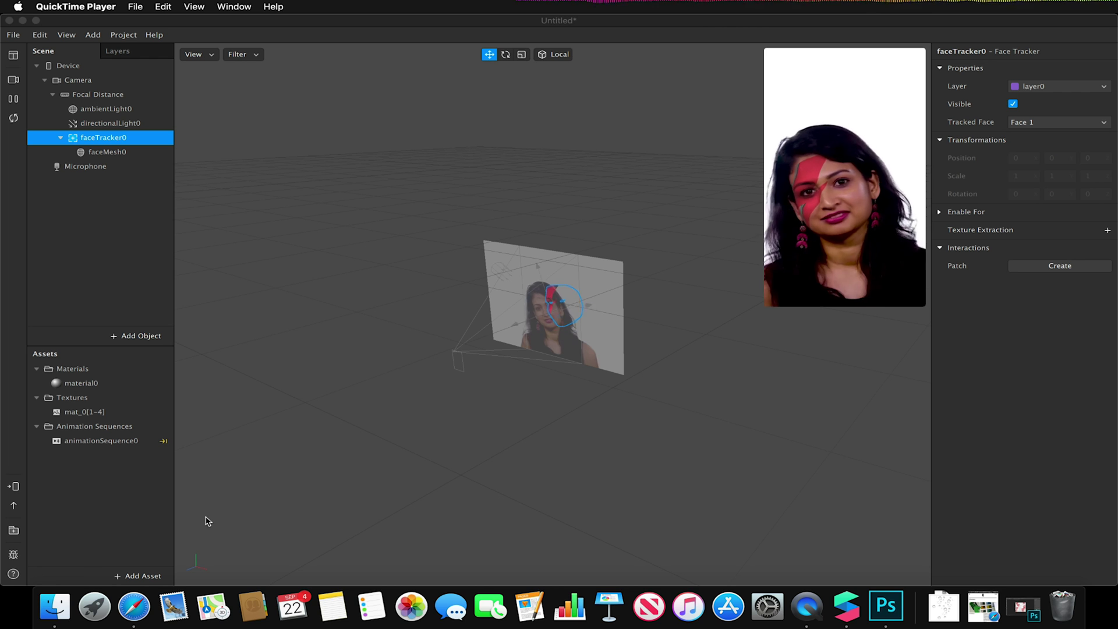
Switch to Finder and open the Task Three Eyetracking folder inside Week One.
{"action": "left_click", "coordinate": [58, 607]}
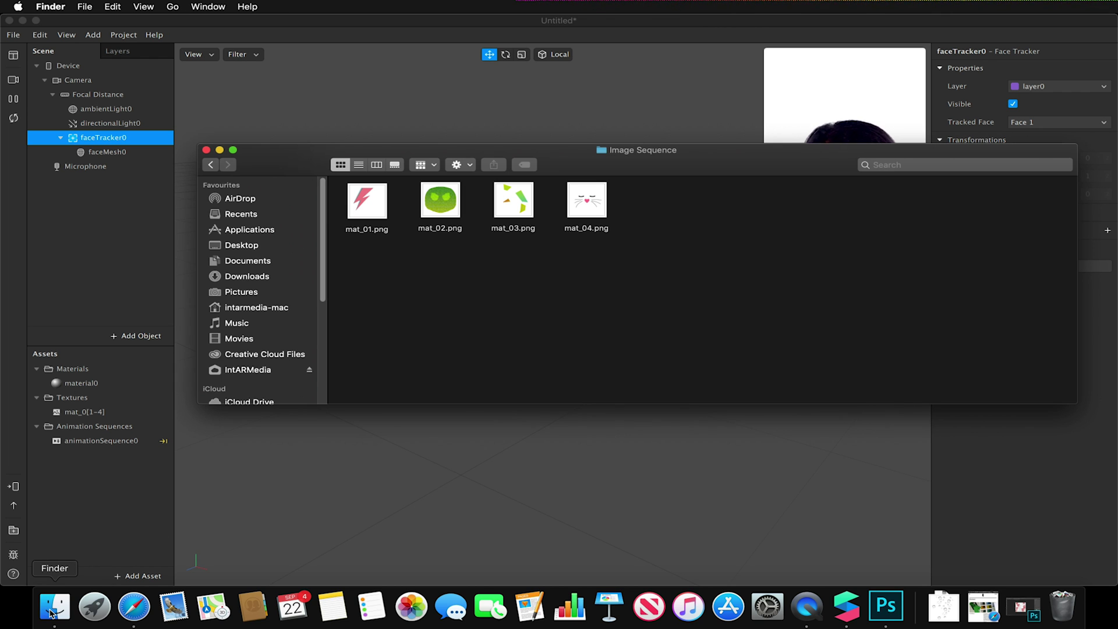
{"action": "left_click", "coordinate": [211, 167]}
{"action": "left_click", "coordinate": [211, 168]}
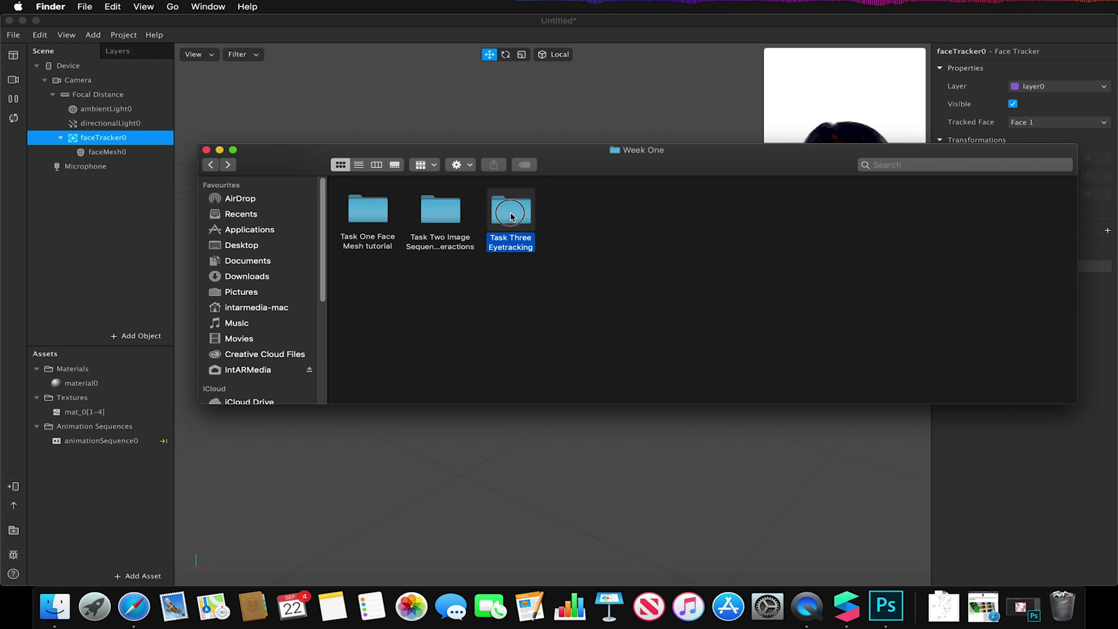
{"action": "double_click", "coordinate": [511, 216]}
Set Swirl_eyes_animation.zip apart from the other files and import sample_pupil.png and Iris.fbx into the Spark AR Studio project assets.
{"action": "left_click_drag", "start_coordinate": [638, 248], "coordinate": [968, 277]}
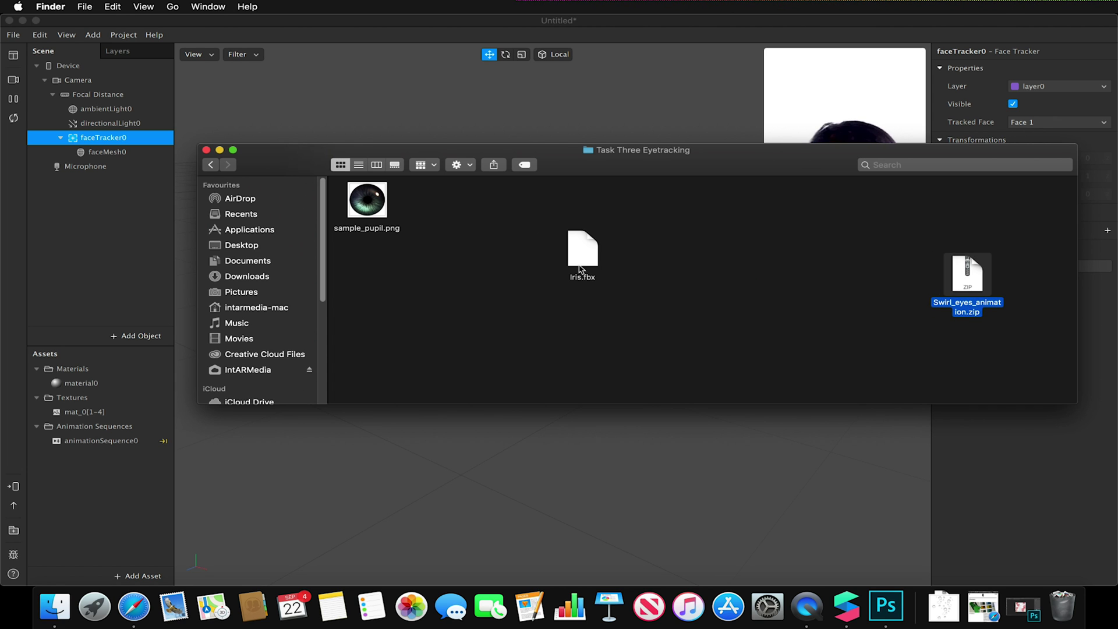
{"action": "left_click_drag", "start_coordinate": [580, 269], "coordinate": [429, 227]}
{"action": "left_click", "coordinate": [506, 239]}
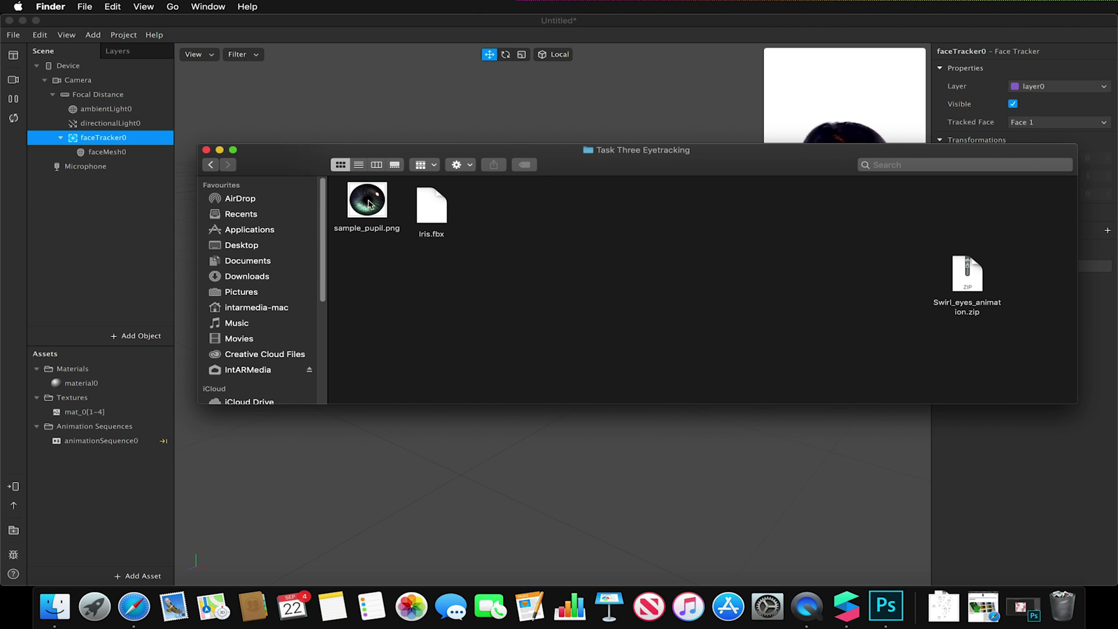
{"action": "left_click_drag", "start_coordinate": [462, 262], "coordinate": [350, 219]}
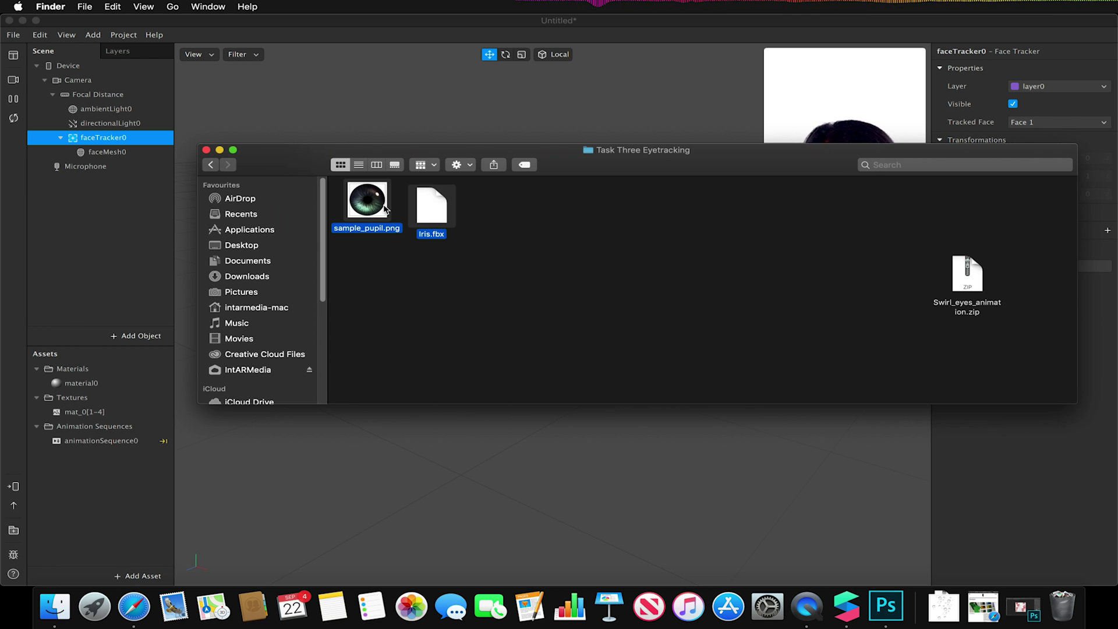
{"action": "left_click_drag", "start_coordinate": [384, 209], "coordinate": [76, 477]}
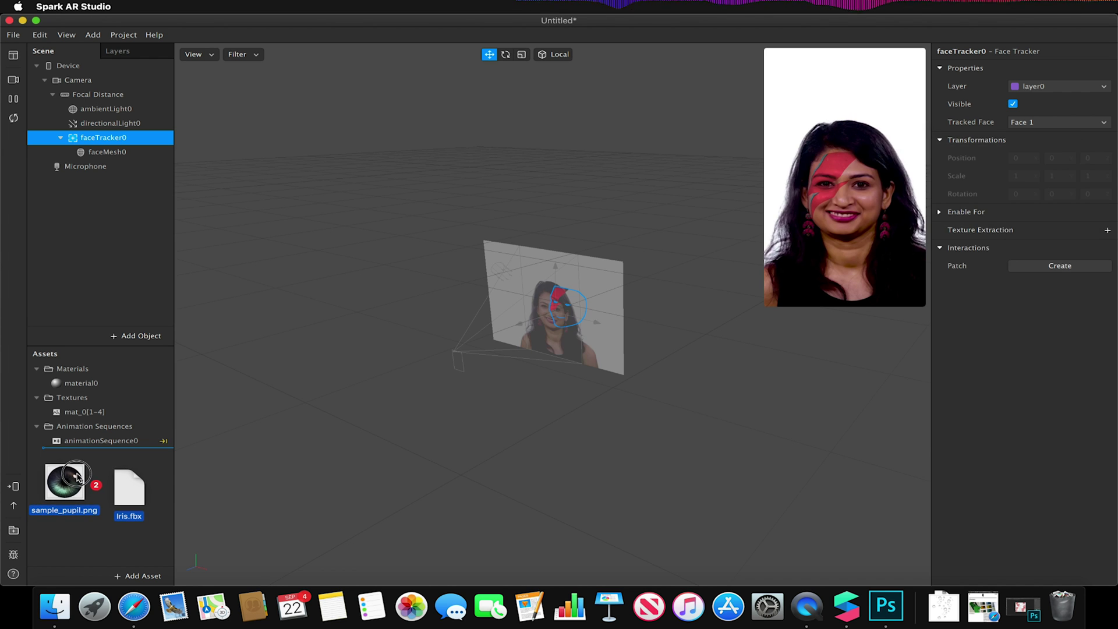
{"action": "left_click", "coordinate": [146, 575]}
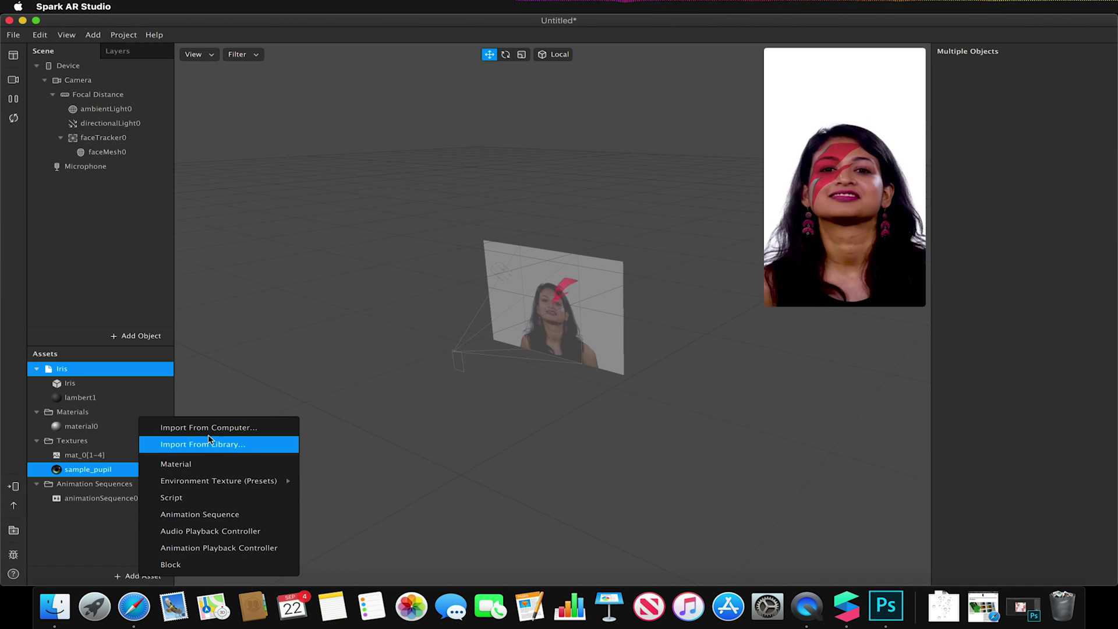
{"action": "left_click", "coordinate": [74, 542]}
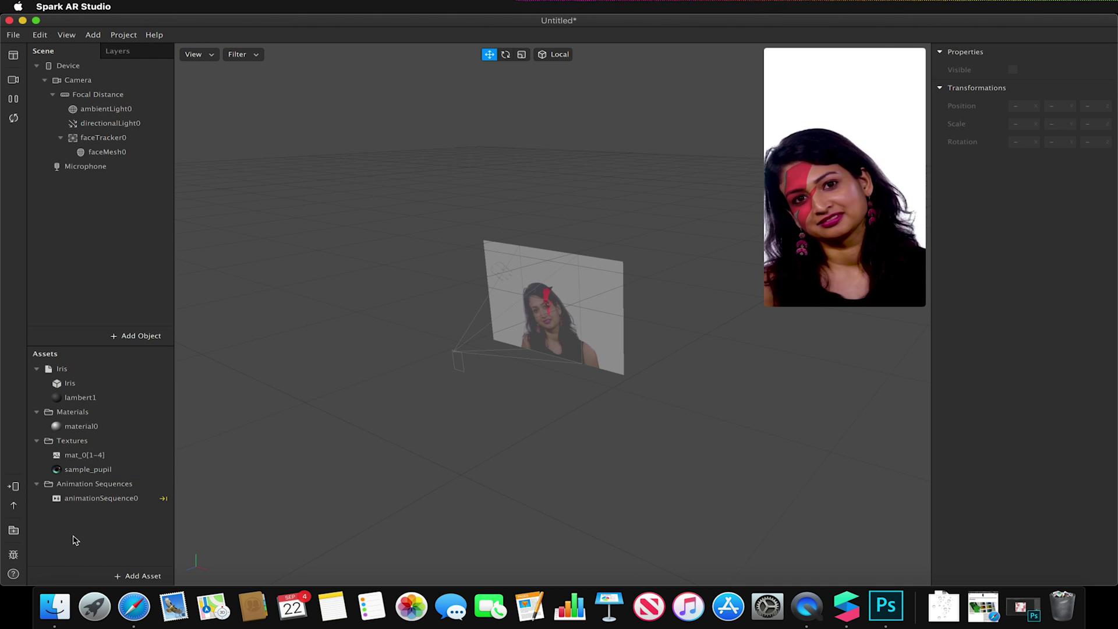
Place the Iris 3D object from the assets under faceTracker0 in the scene and enlarge the simulator preview.
{"action": "left_click", "coordinate": [75, 368]}
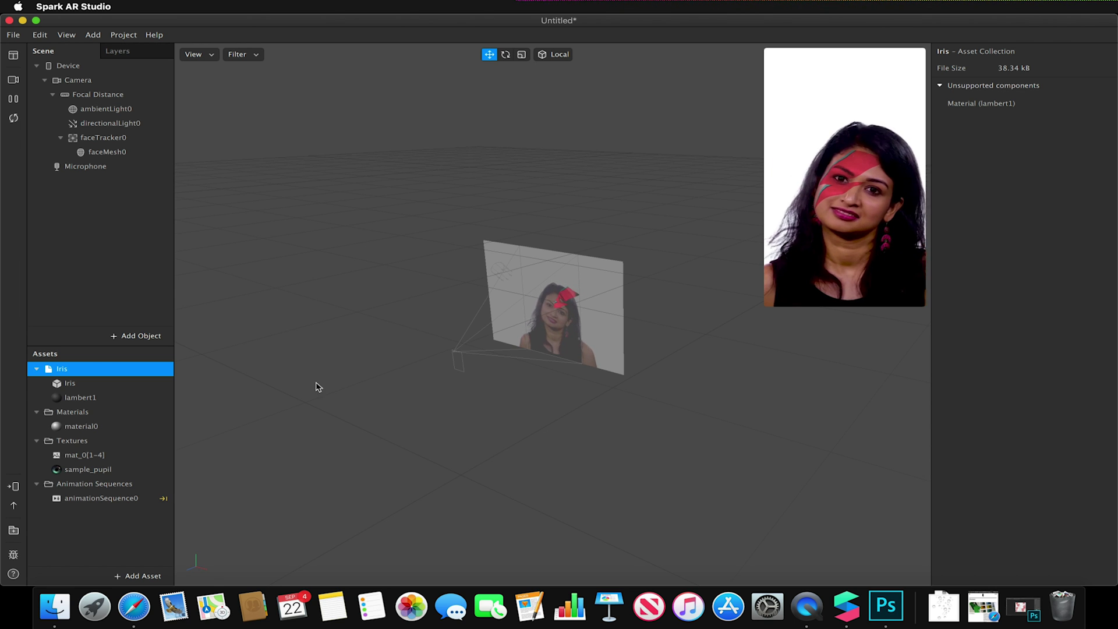
{"action": "left_click_drag", "start_coordinate": [81, 387], "coordinate": [849, 193]}
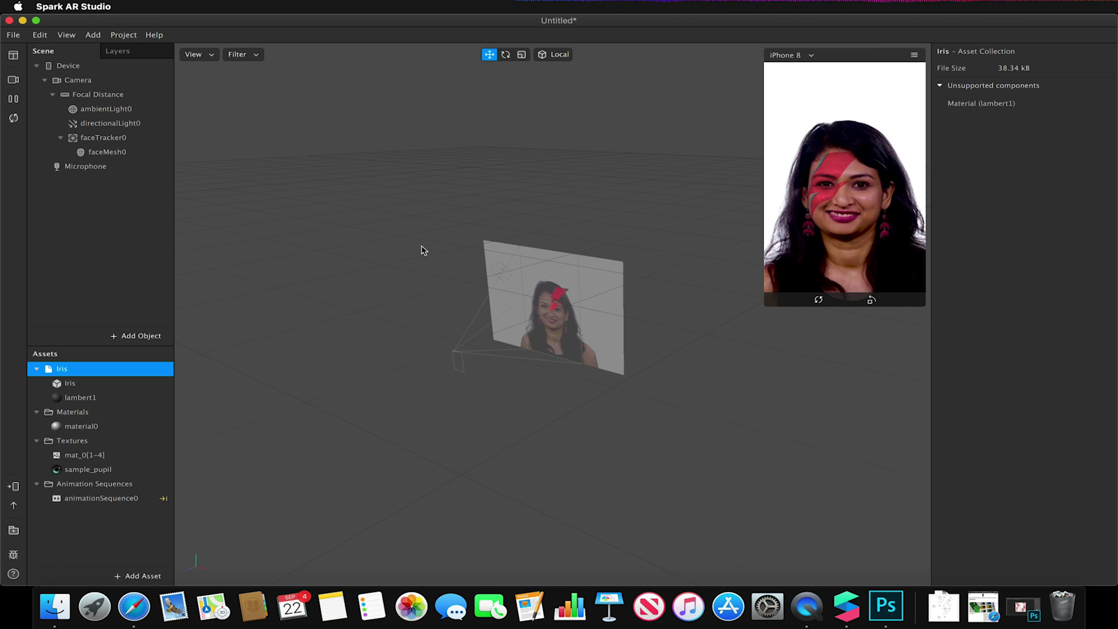
{"action": "left_click", "coordinate": [70, 383]}
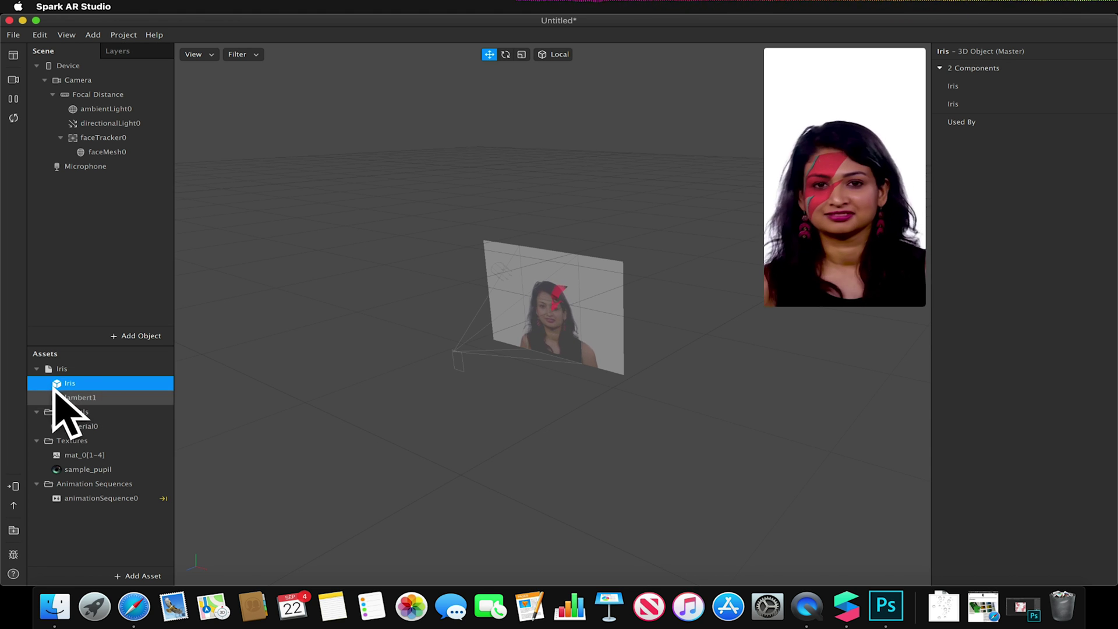
{"action": "left_click_drag", "start_coordinate": [69, 383], "coordinate": [123, 141]}
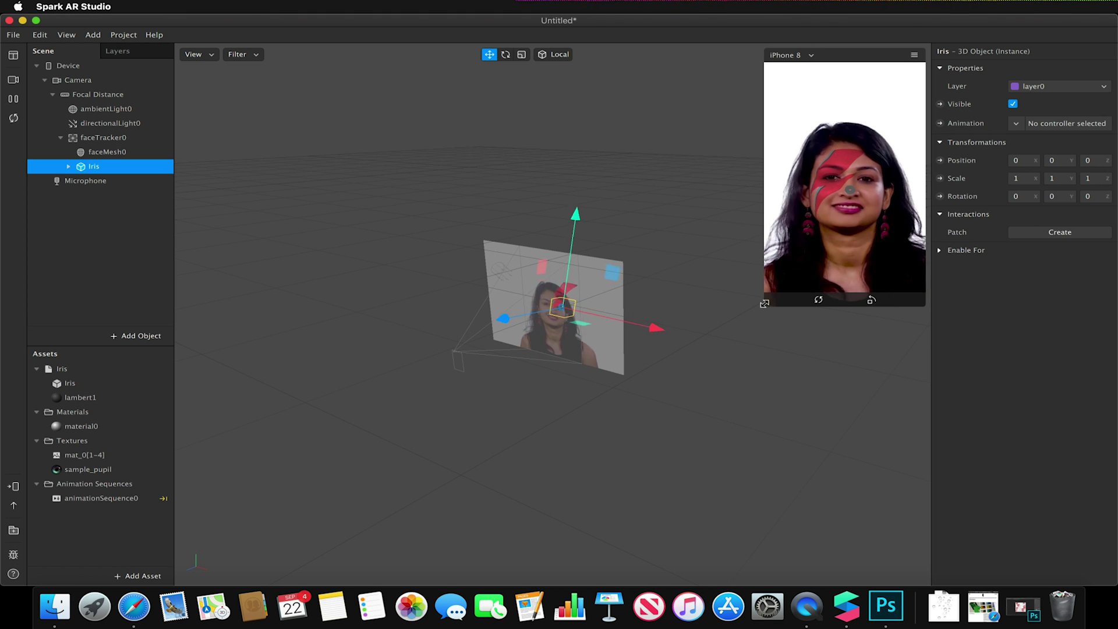
{"action": "left_click_drag", "start_coordinate": [770, 310], "coordinate": [593, 580]}
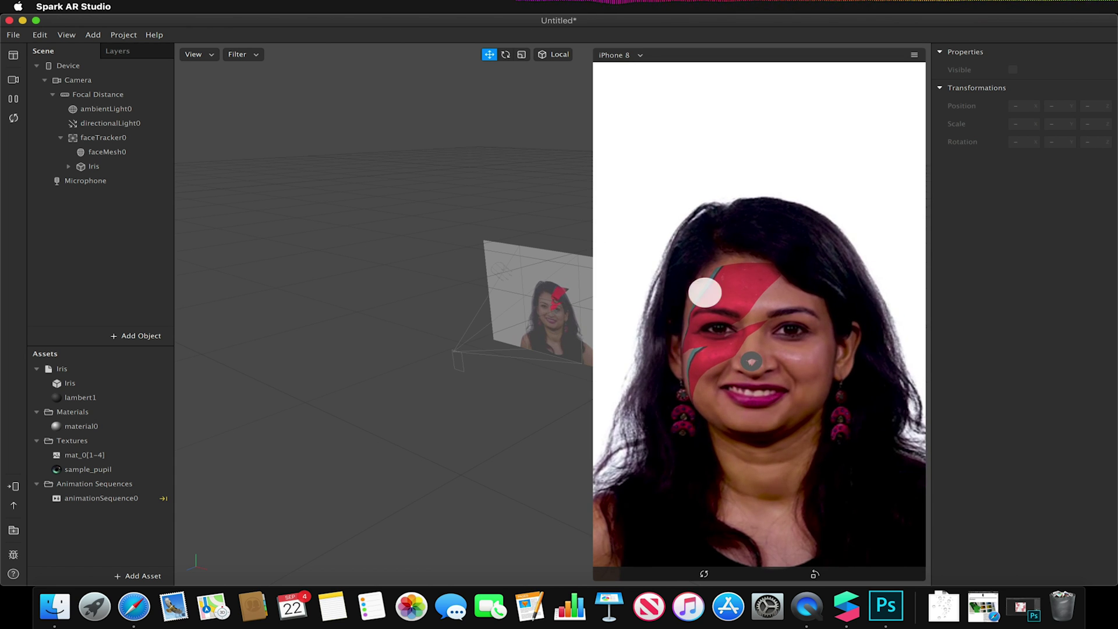
Rename the Iris object under faceTracker0 as Left.
{"action": "left_click", "coordinate": [108, 168]}
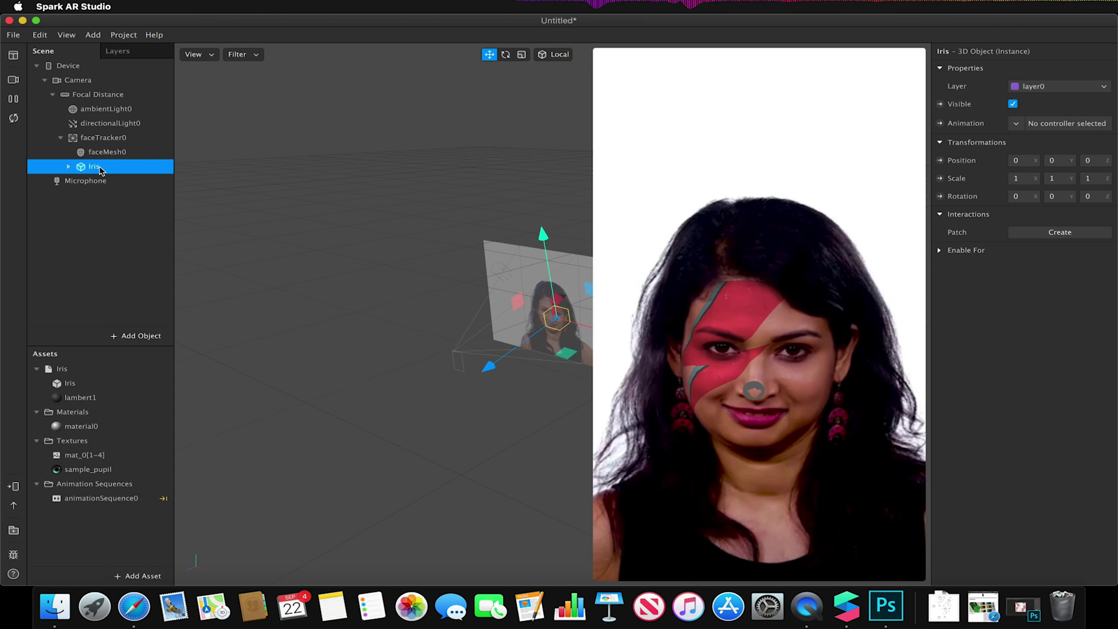
{"action": "right_click", "coordinate": [98, 169]}
{"action": "left_click", "coordinate": [157, 195]}
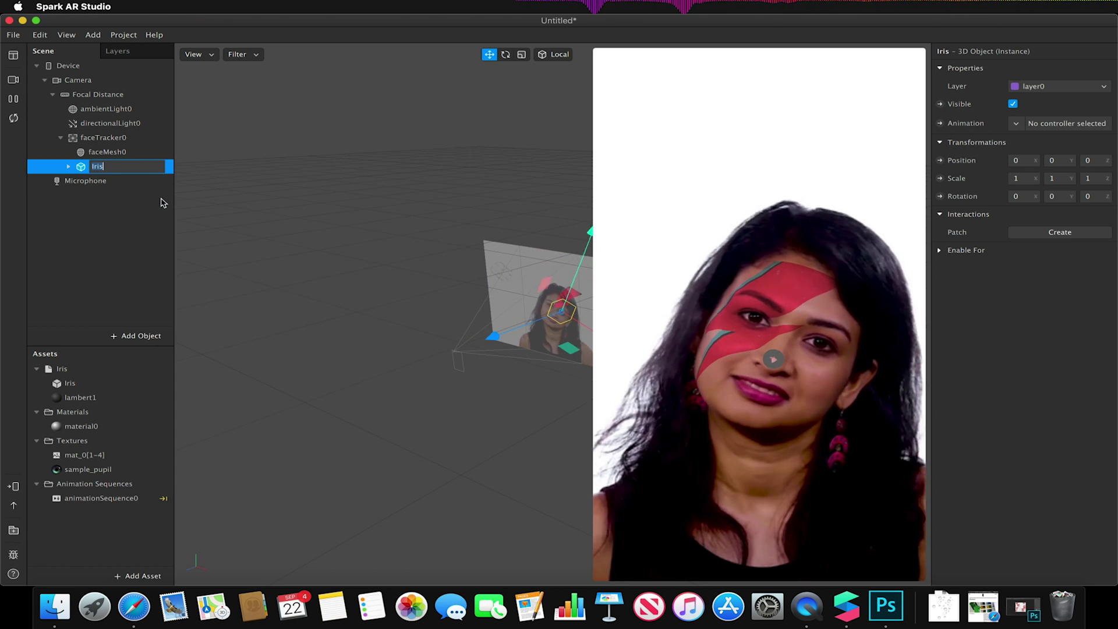
{"action": "type", "text": "Left"}
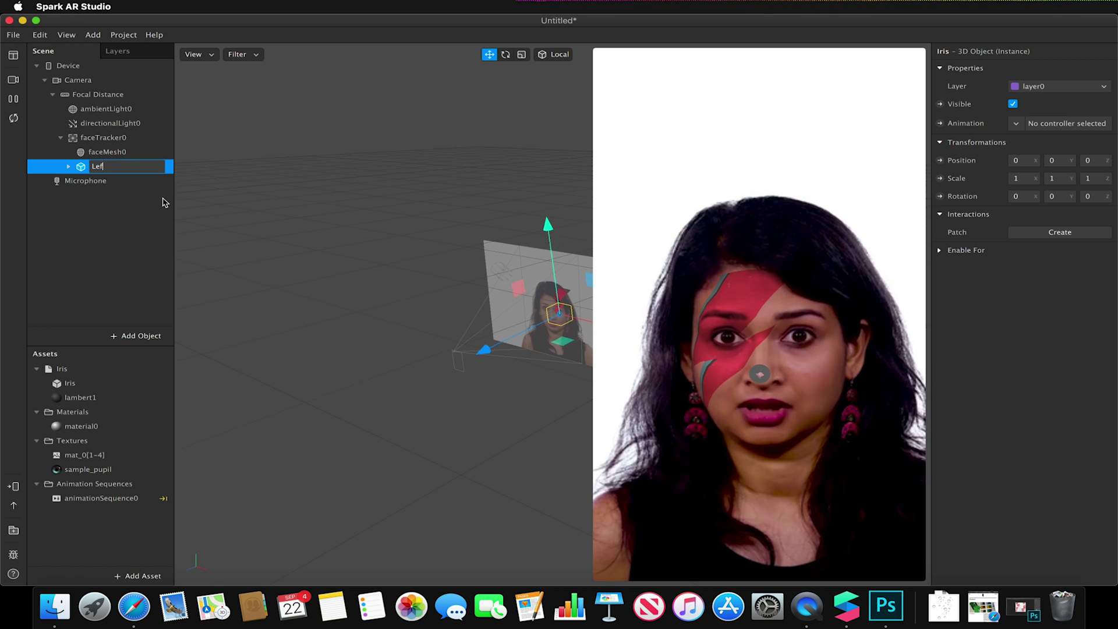
{"action": "left_click", "coordinate": [133, 265]}
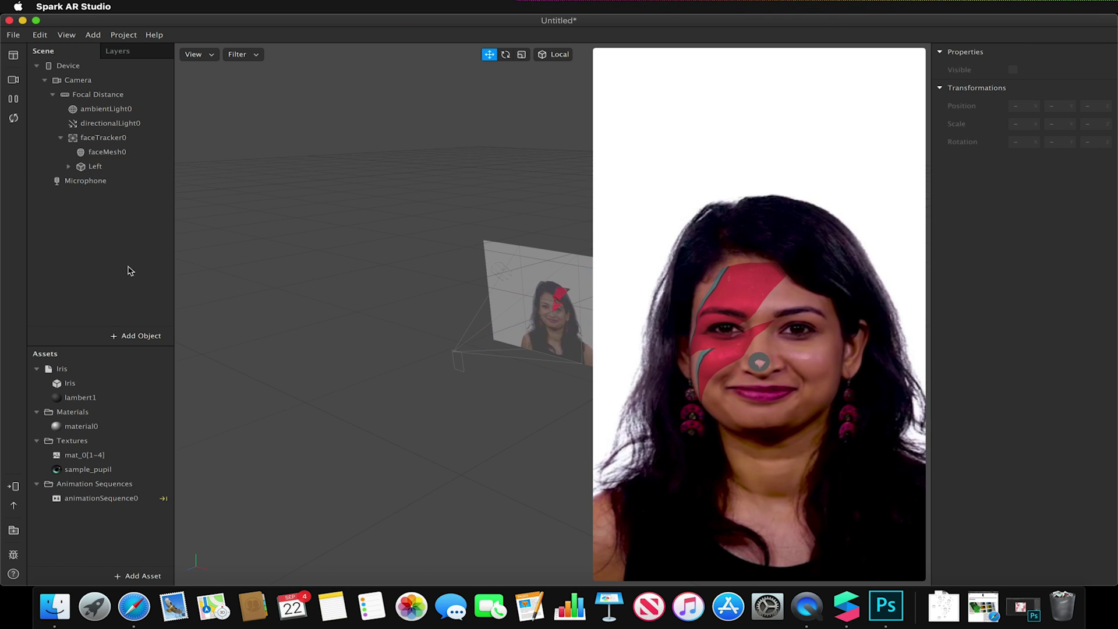
Place a second Iris 3D object under faceTracker0 and rename it as Right.
{"action": "left_click", "coordinate": [73, 384]}
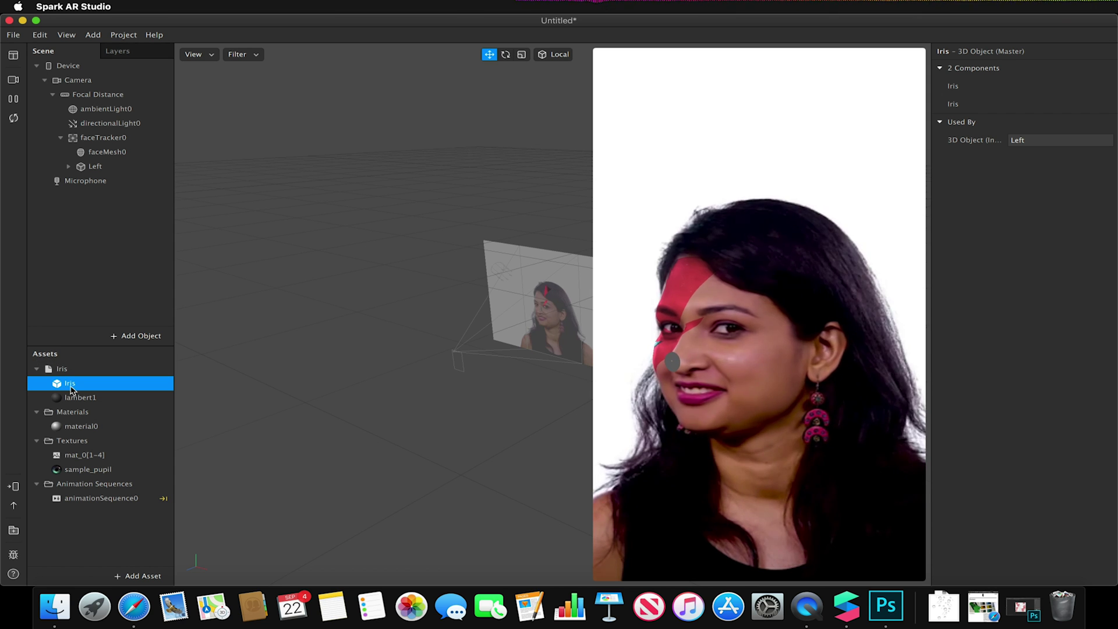
{"action": "left_click_drag", "start_coordinate": [68, 392], "coordinate": [118, 143]}
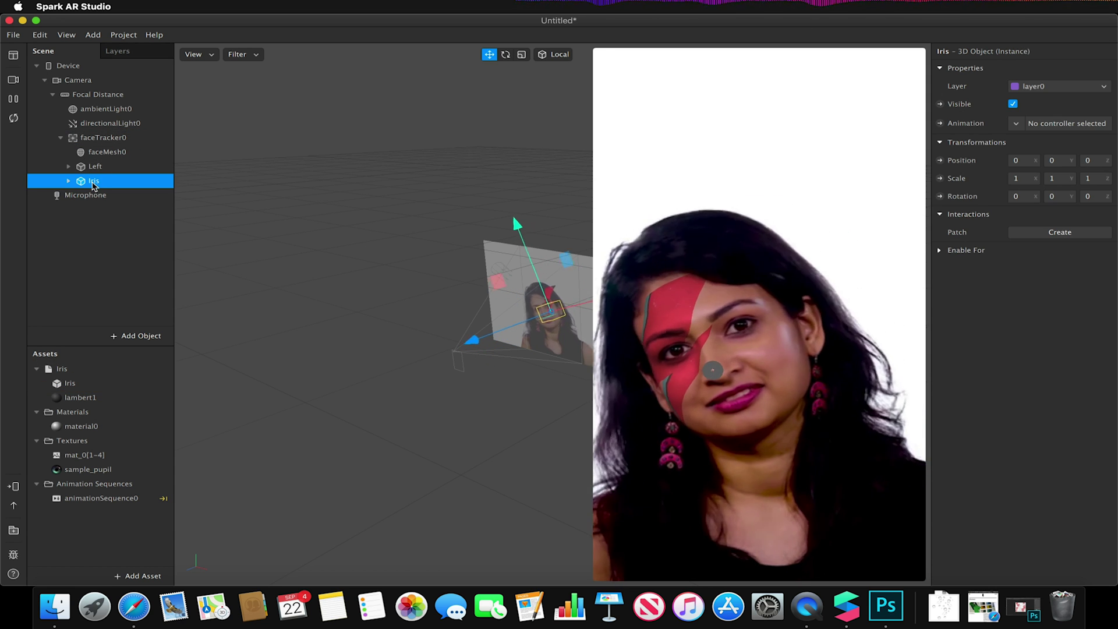
{"action": "right_click", "coordinate": [89, 181]}
{"action": "left_click", "coordinate": [162, 213]}
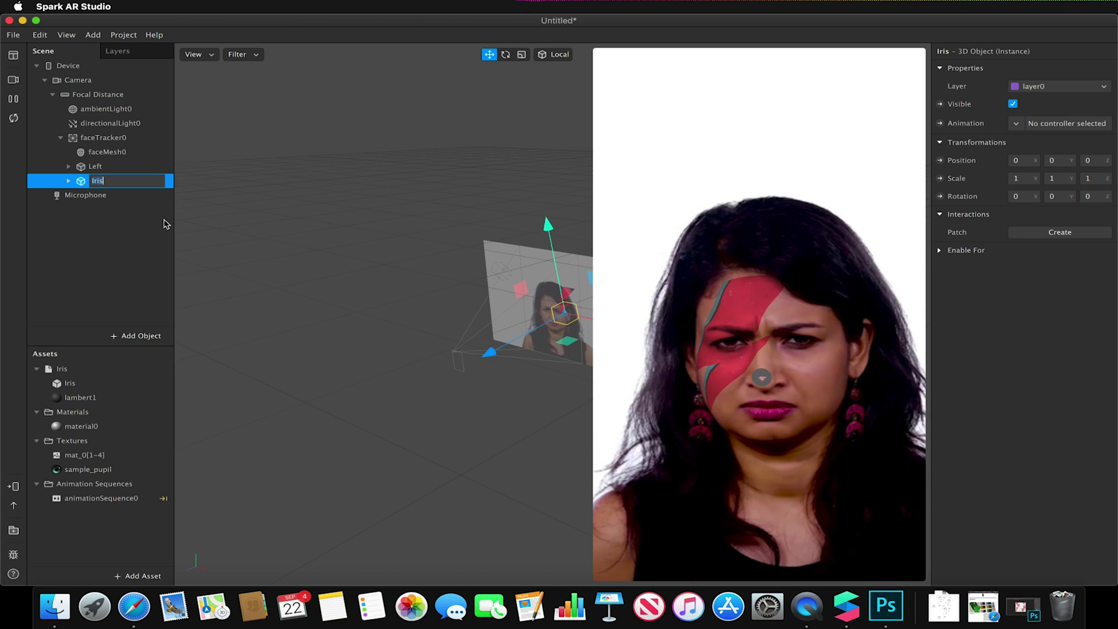
{"action": "type", "text": "Right"}
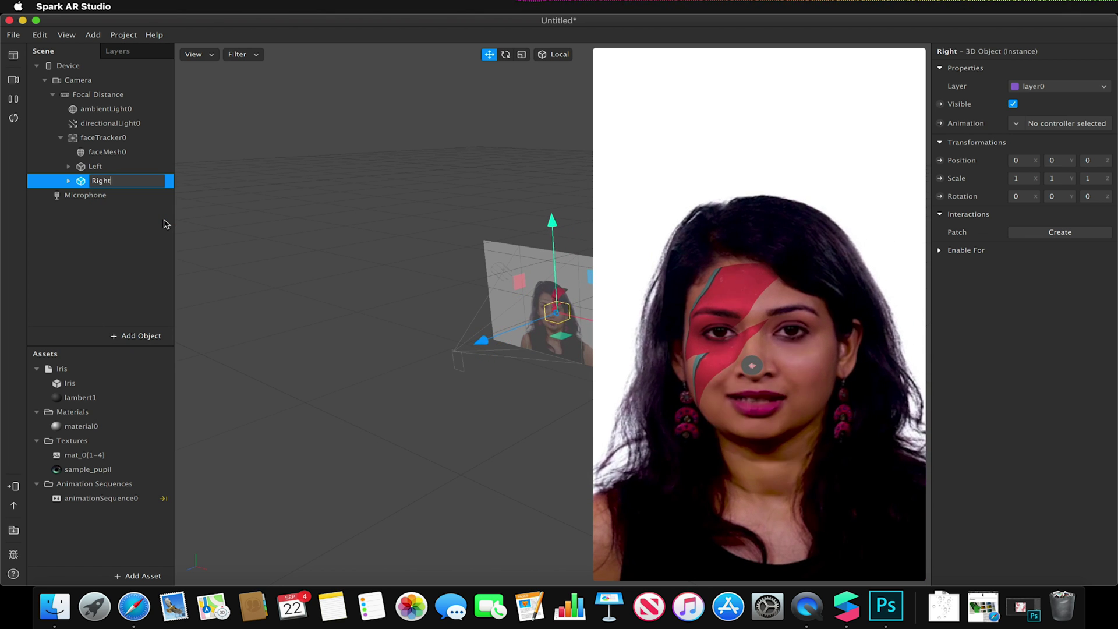
{"action": "left_click", "coordinate": [166, 224]}
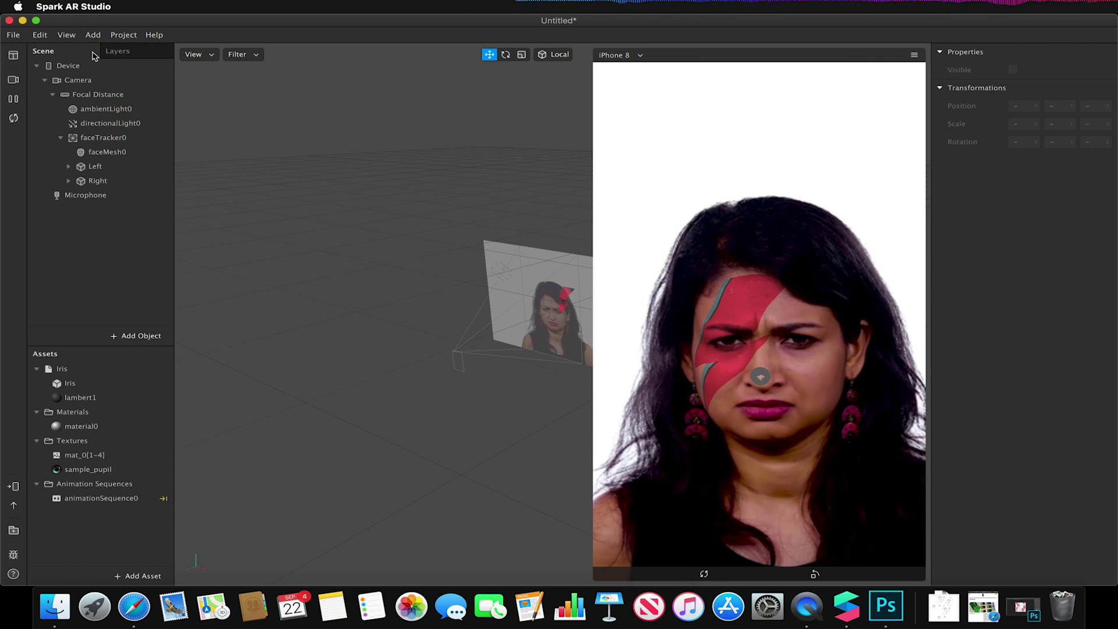
Show the Patch Editor and add the faceTracker0 patches to it below the Screen Tap graph.
{"action": "left_click", "coordinate": [66, 36]}
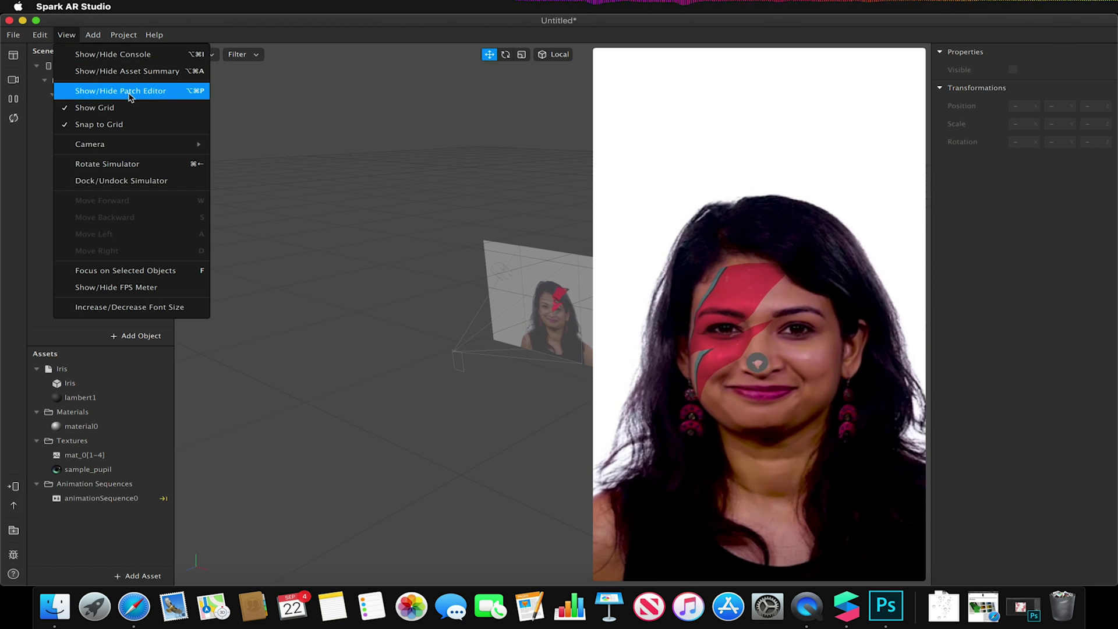
{"action": "left_click", "coordinate": [97, 91]}
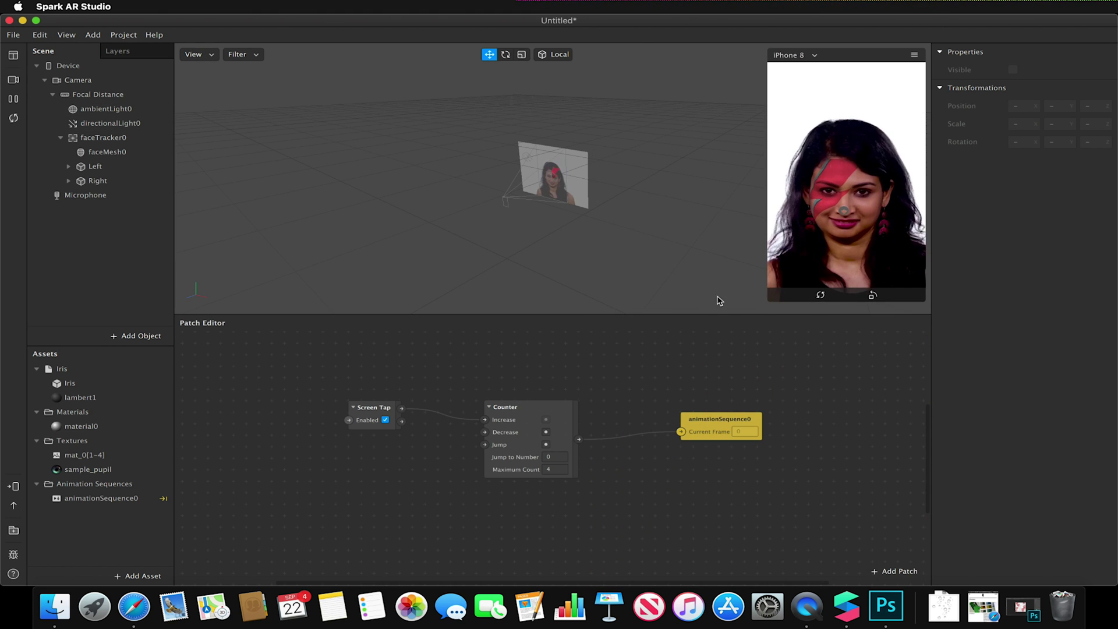
{"action": "left_click", "coordinate": [109, 140]}
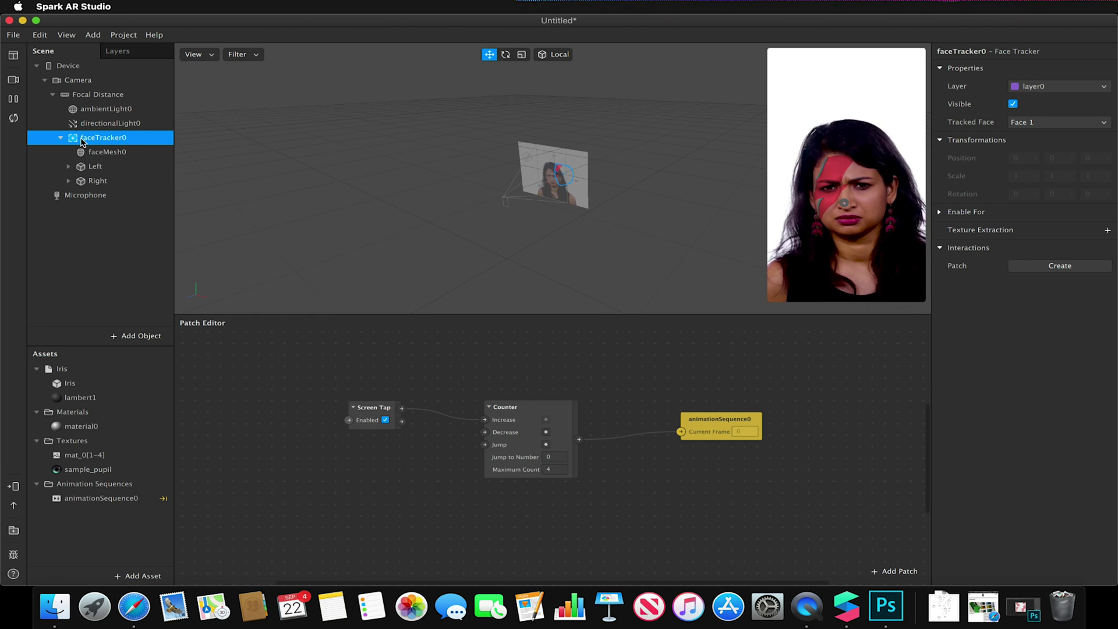
{"action": "left_click_drag", "start_coordinate": [109, 140], "coordinate": [318, 537]}
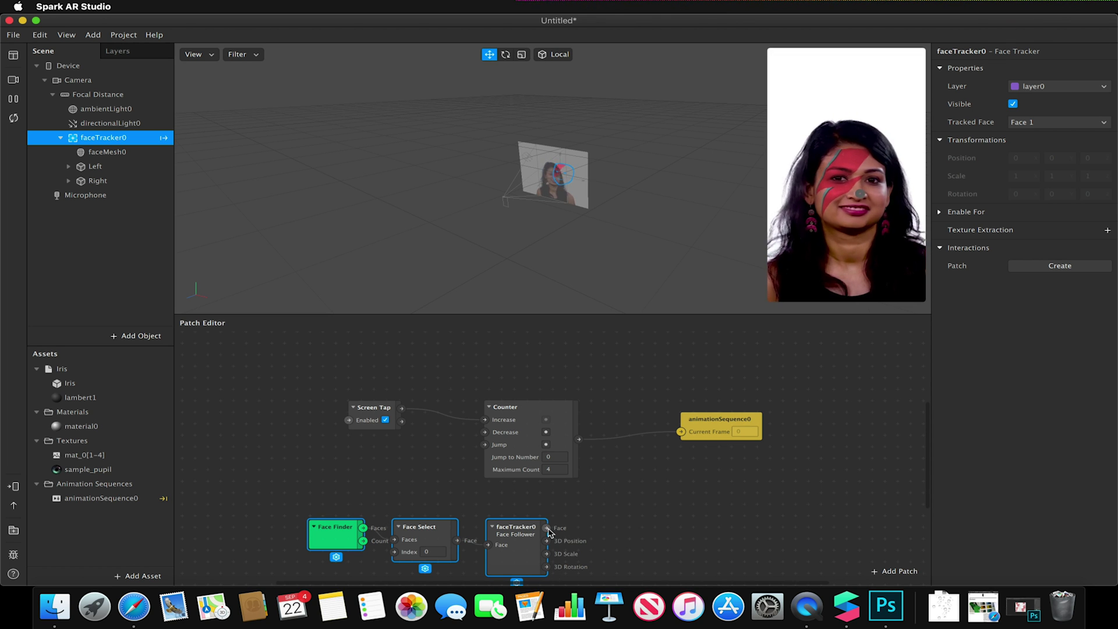
{"action": "left_click_drag", "start_coordinate": [547, 528], "coordinate": [645, 519]}
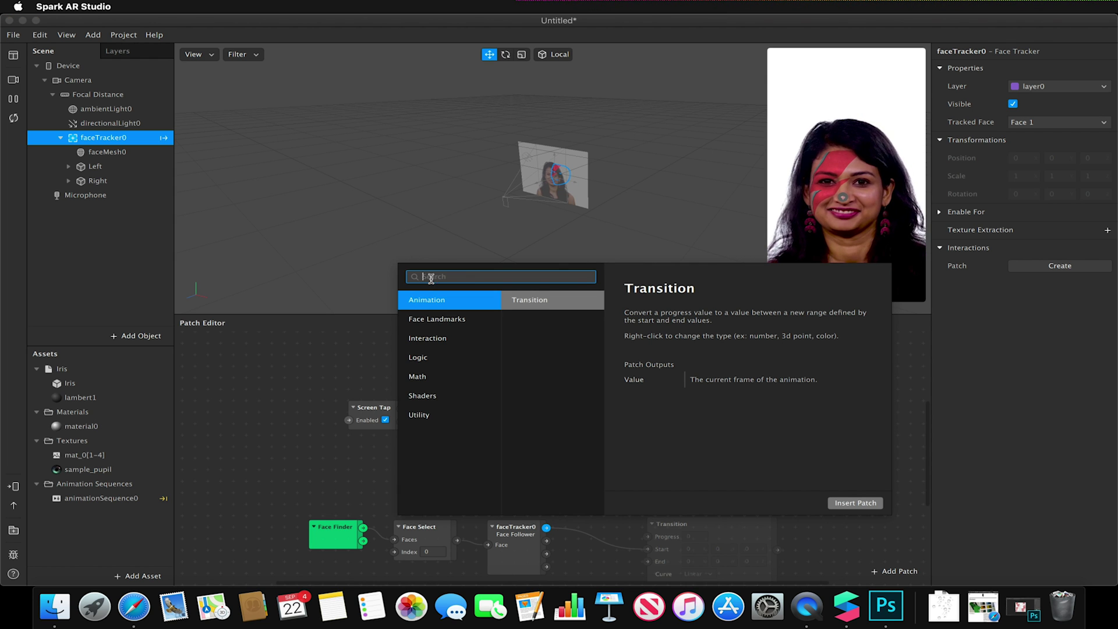
{"action": "left_click", "coordinate": [420, 320]}
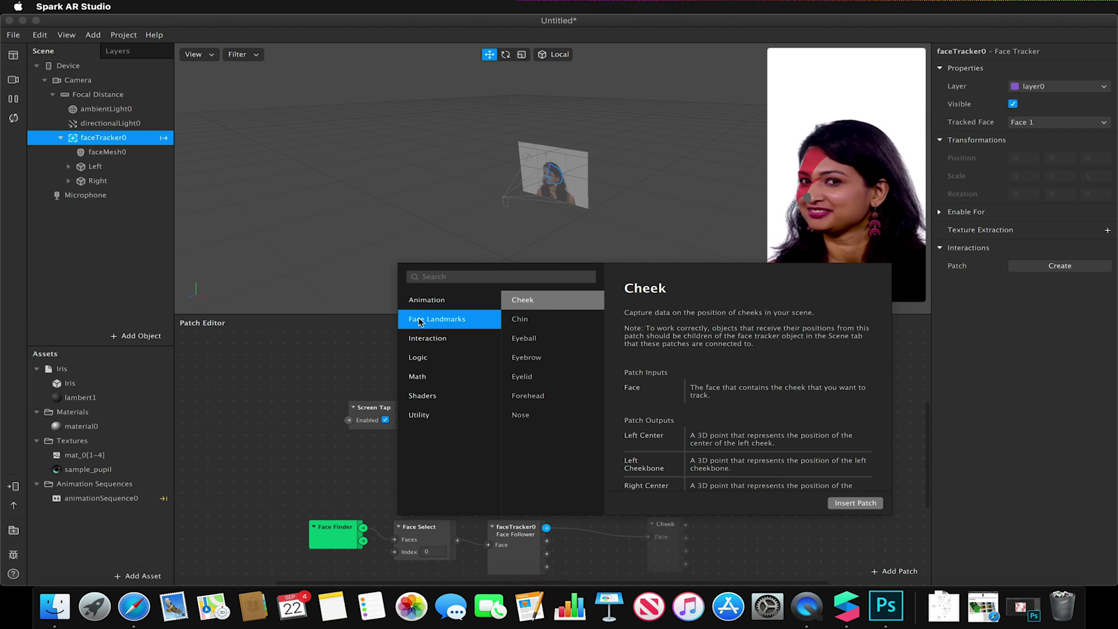
{"action": "left_click", "coordinate": [542, 343]}
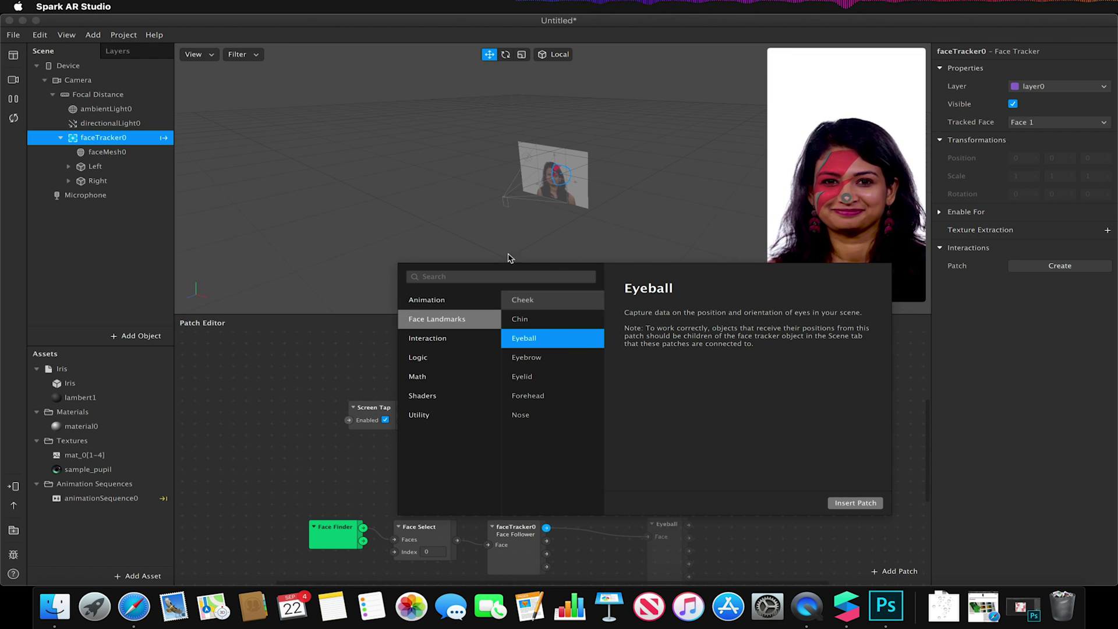
Examine which platforms are selected in the project properties.
{"action": "left_click", "coordinate": [131, 38]}
{"action": "left_click", "coordinate": [158, 54]}
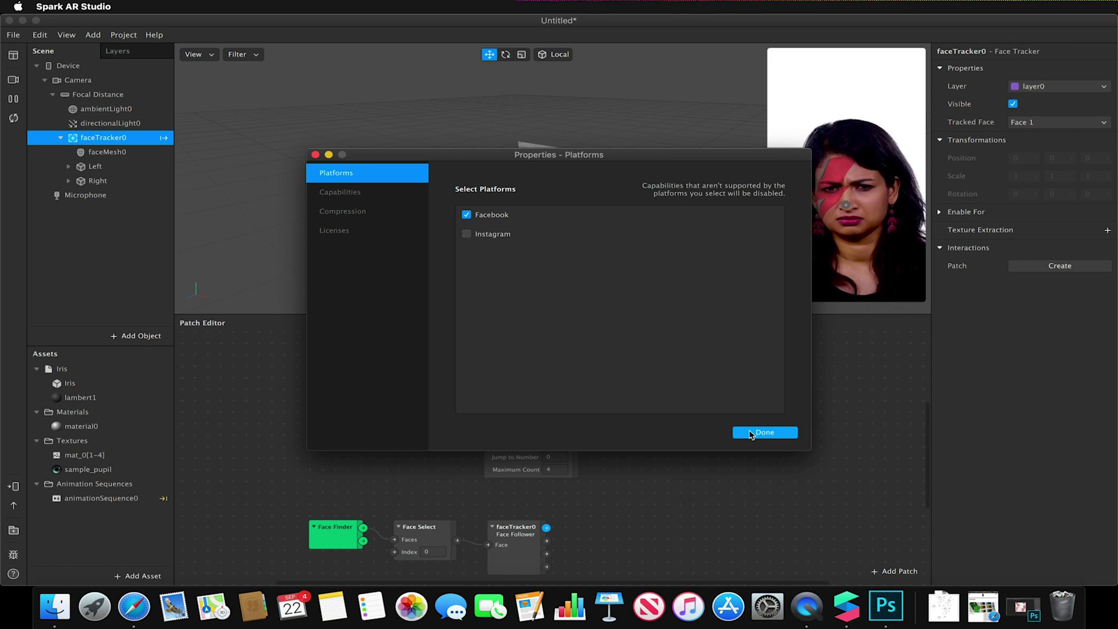
{"action": "left_click", "coordinate": [752, 433]}
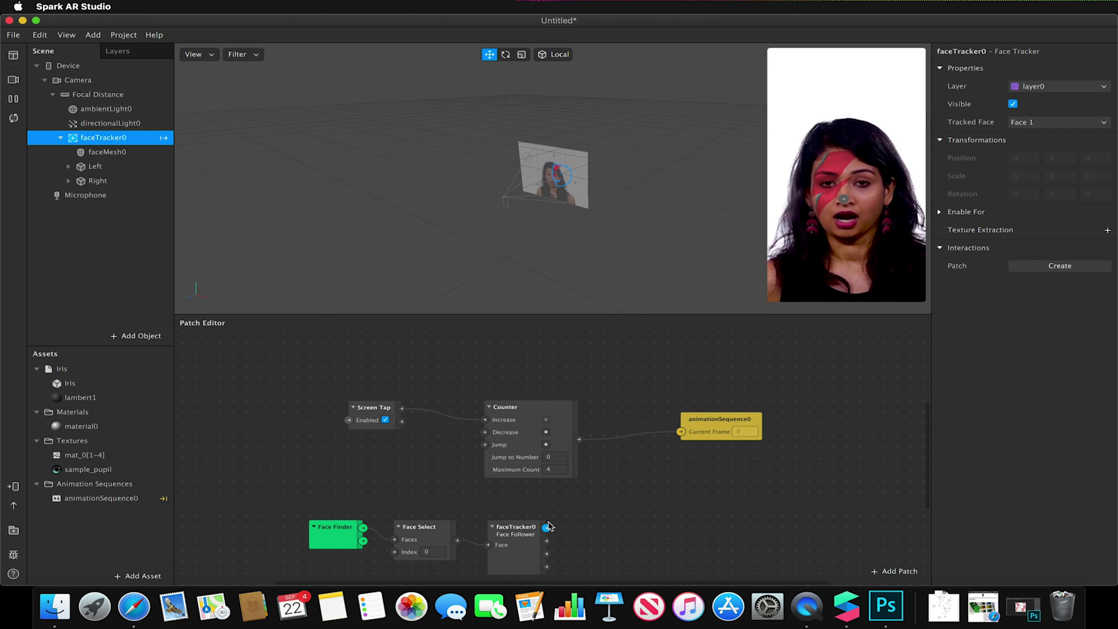
Insert an Eyeball face landmark patch connected to faceTracker0's Face output and move it up beside the face tracker patch.
{"action": "left_click_drag", "start_coordinate": [549, 526], "coordinate": [613, 535]}
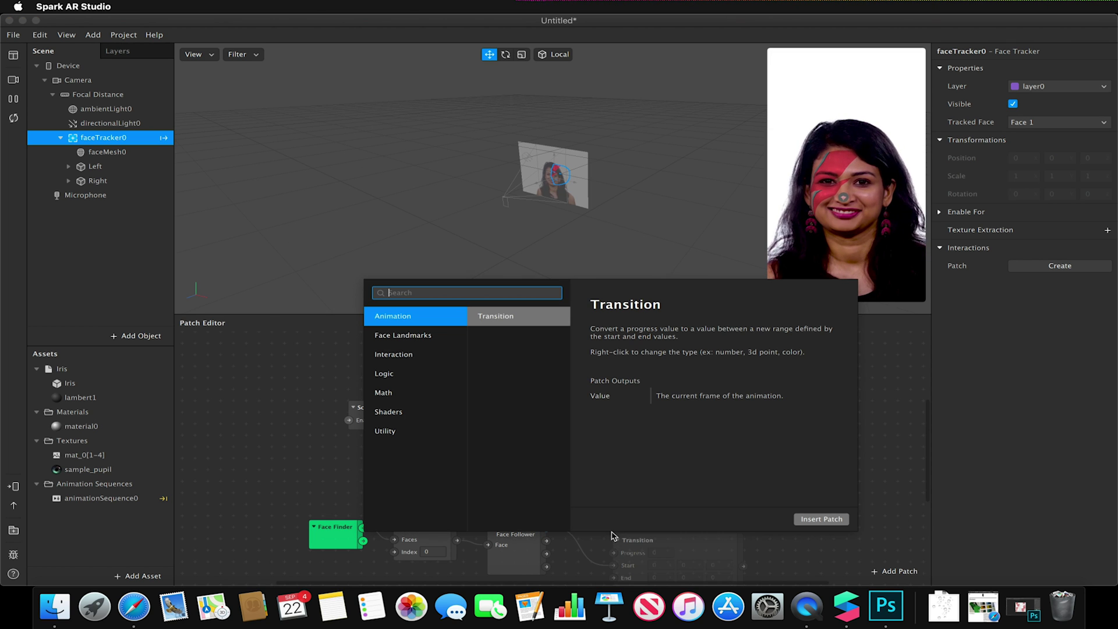
{"action": "left_click", "coordinate": [407, 335]}
{"action": "left_click", "coordinate": [521, 356]}
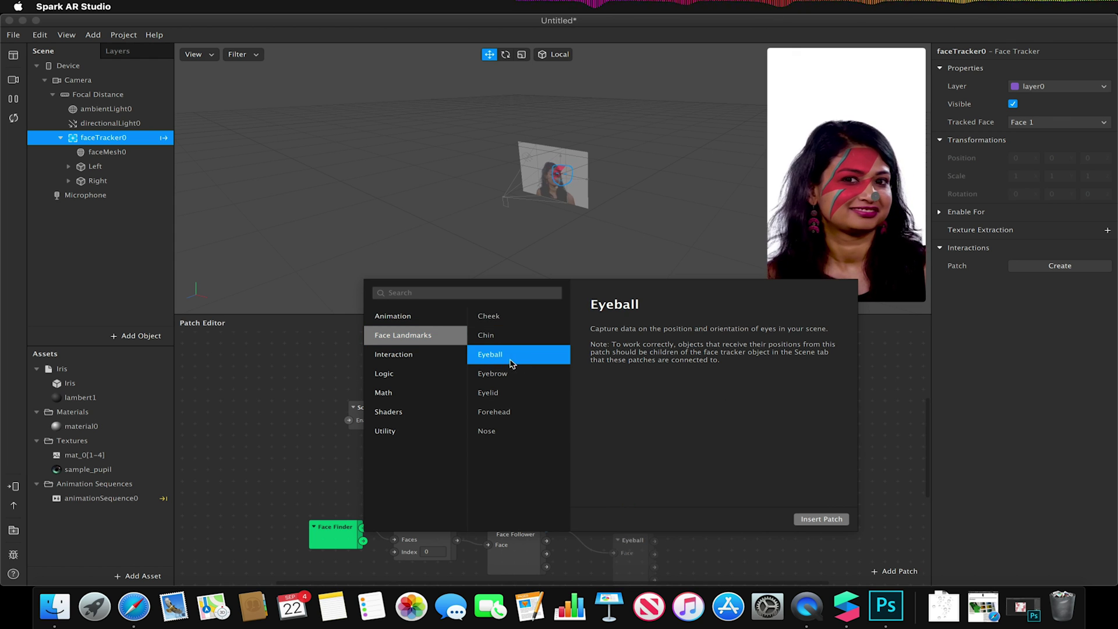
{"action": "left_click", "coordinate": [811, 520]}
{"action": "left_click", "coordinate": [627, 543]}
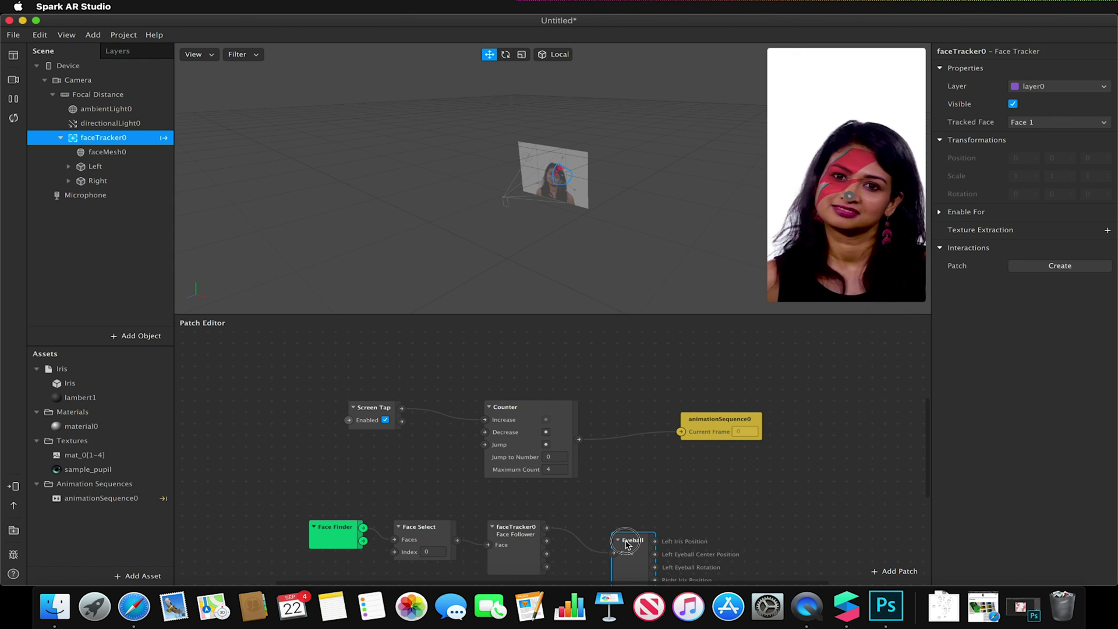
{"action": "left_click_drag", "start_coordinate": [626, 544], "coordinate": [605, 492]}
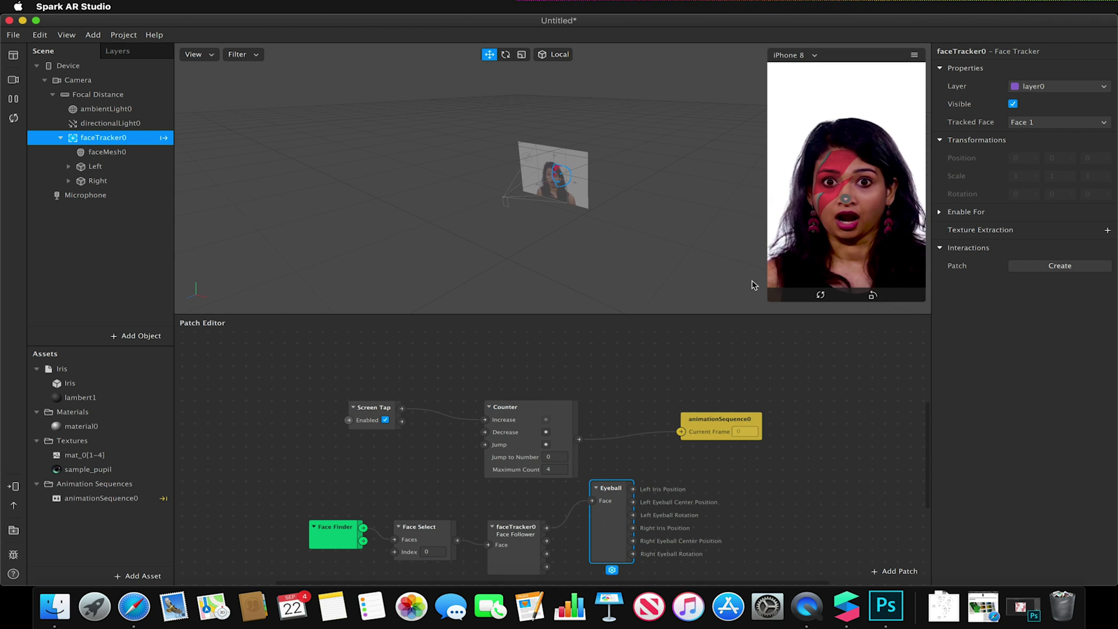
Create 3D position and rotation patches for Left and connect them to the Eyeball patch's Left Iris Position and Left Eyeball Rotation.
{"action": "left_click", "coordinate": [96, 167]}
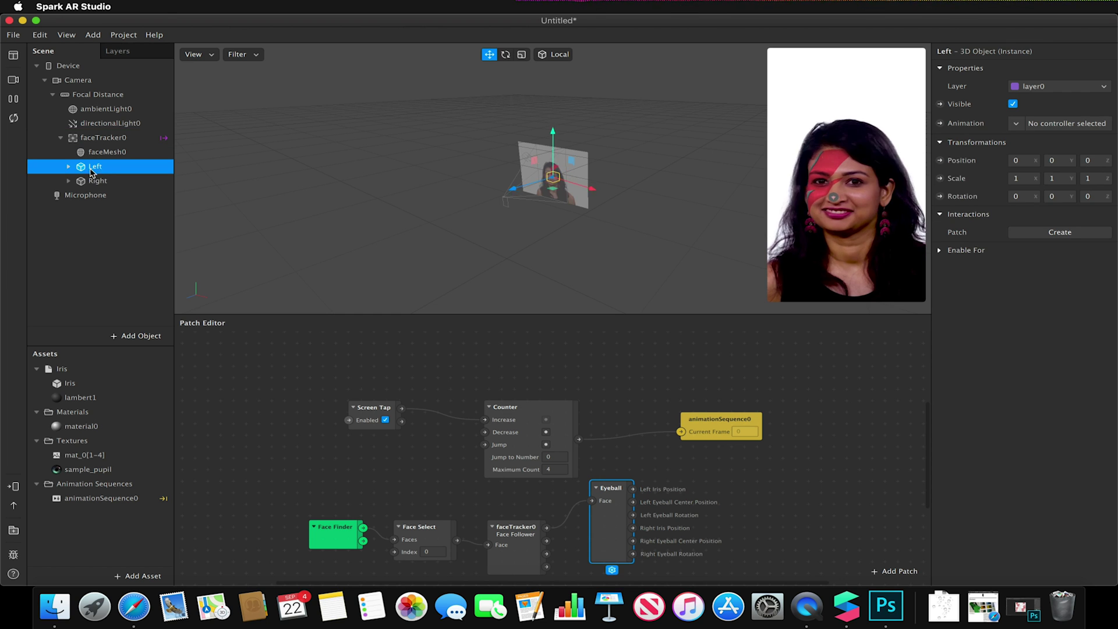
{"action": "left_click", "coordinate": [940, 161]}
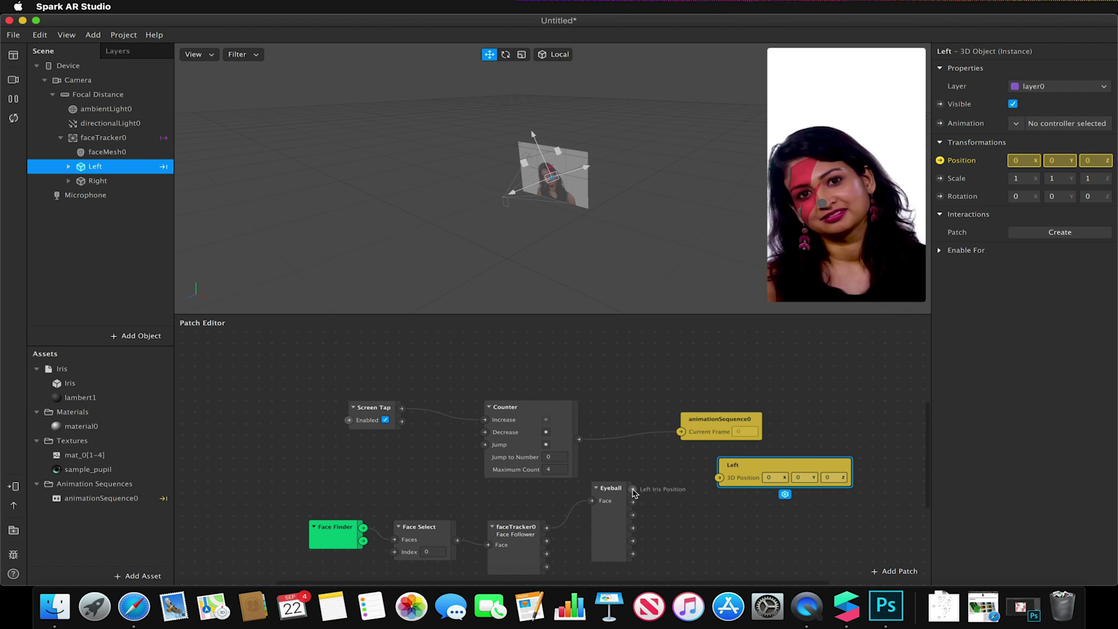
{"action": "left_click_drag", "start_coordinate": [633, 490], "coordinate": [720, 478]}
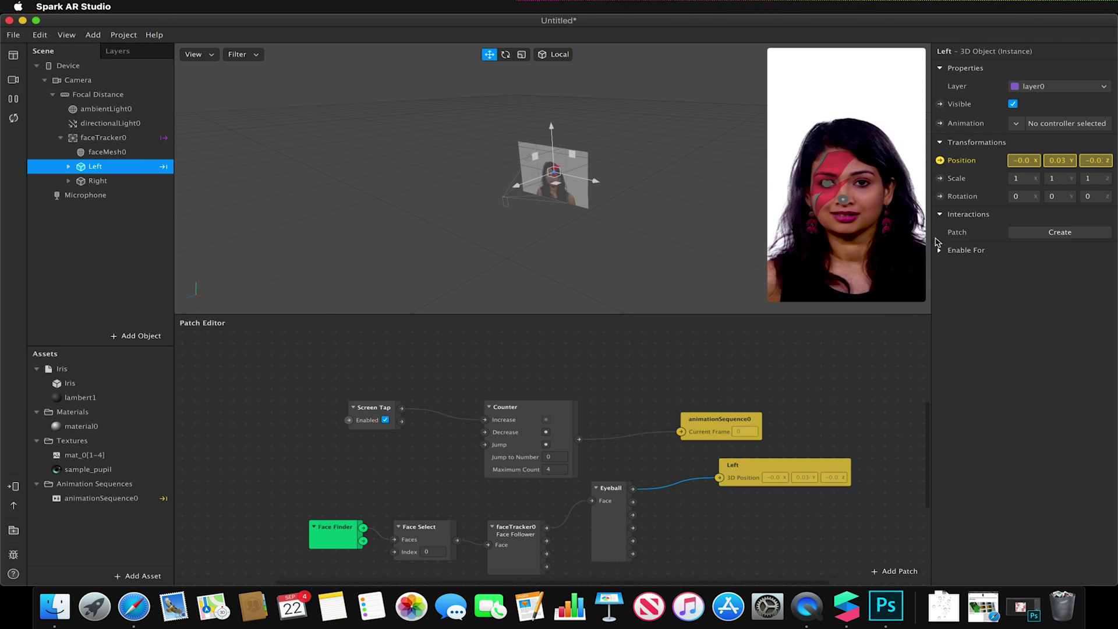
{"action": "left_click", "coordinate": [940, 197]}
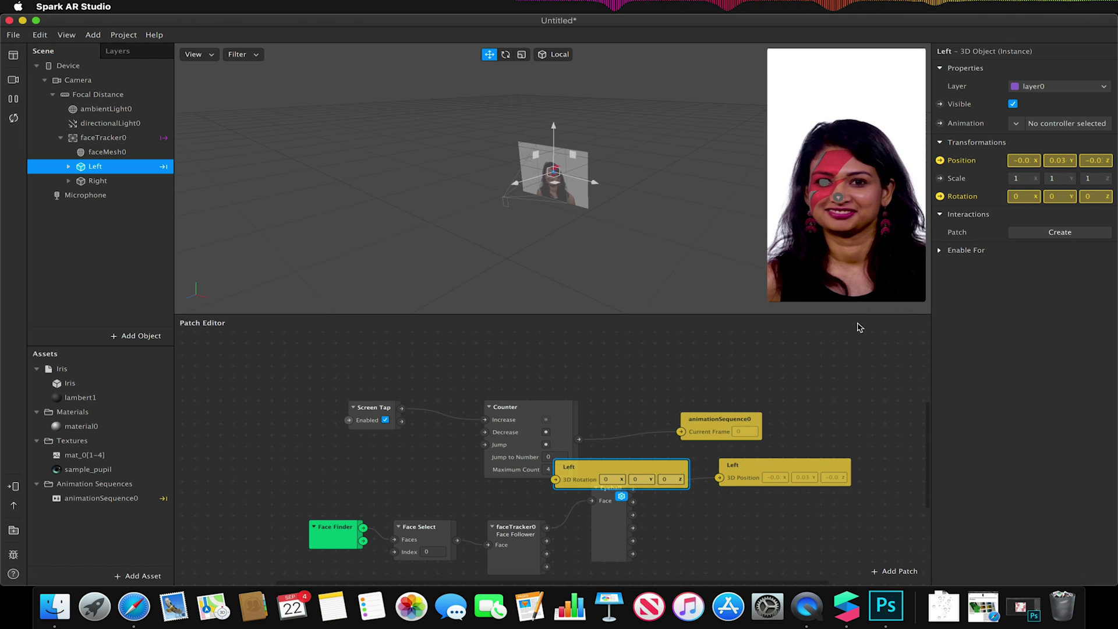
{"action": "left_click_drag", "start_coordinate": [620, 467], "coordinate": [785, 501]}
{"action": "left_click_drag", "start_coordinate": [635, 517], "coordinate": [720, 512]}
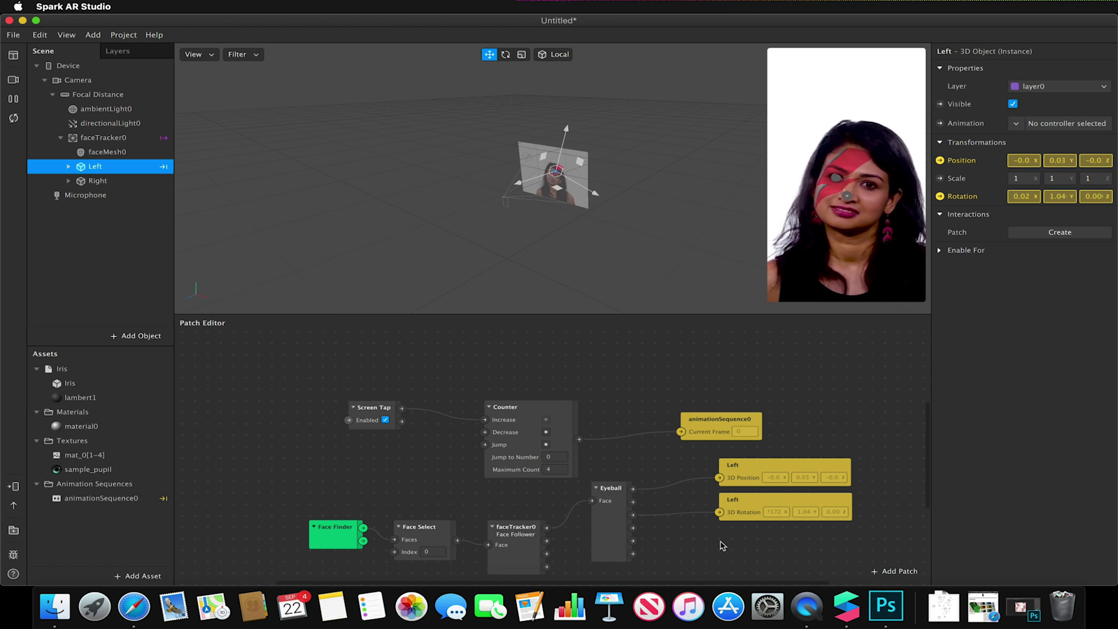
Create 3D position and rotation patches for Right, arranged below Left's, and connect them to Right Iris Position and Right Eyeball Rotation.
{"action": "left_click", "coordinate": [97, 181]}
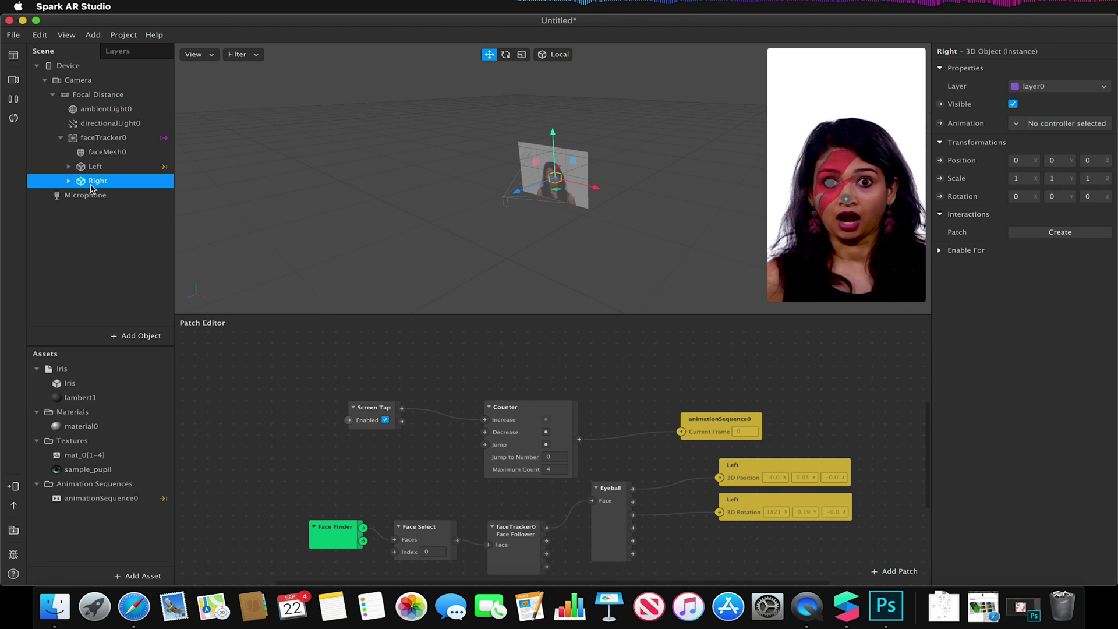
{"action": "left_click", "coordinate": [940, 161]}
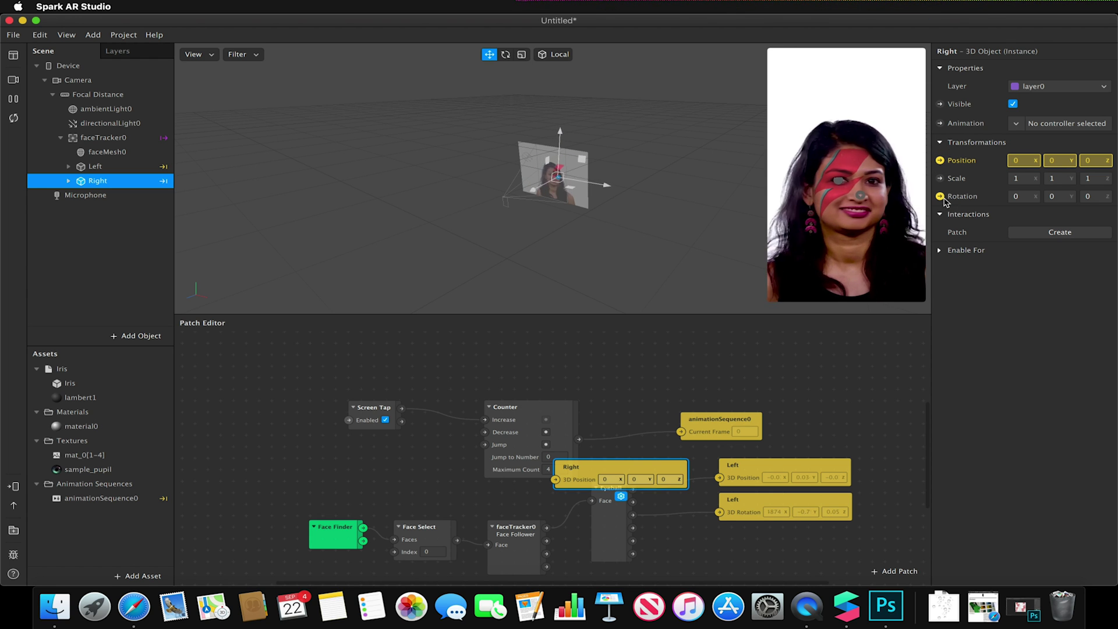
{"action": "left_click", "coordinate": [940, 196]}
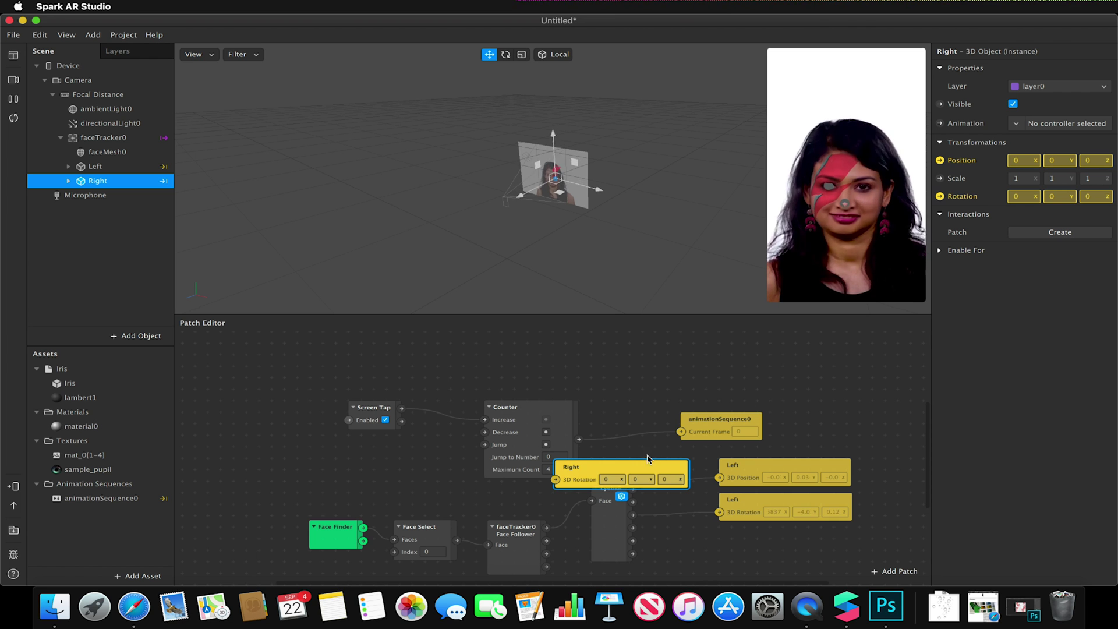
{"action": "left_click_drag", "start_coordinate": [648, 458], "coordinate": [786, 557]}
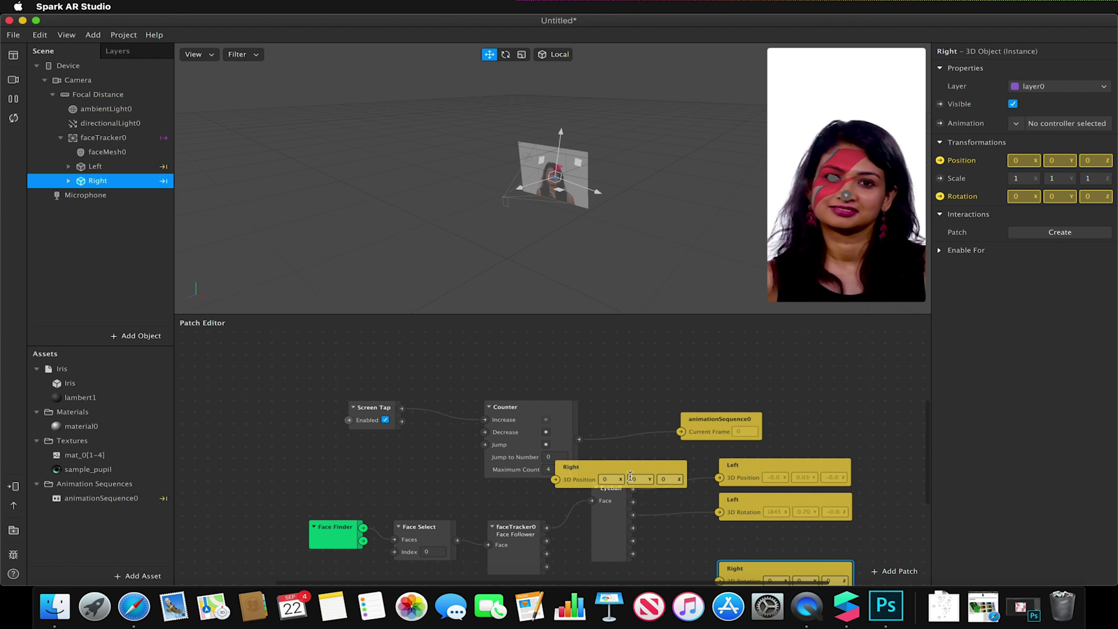
{"action": "left_click_drag", "start_coordinate": [630, 476], "coordinate": [794, 540]}
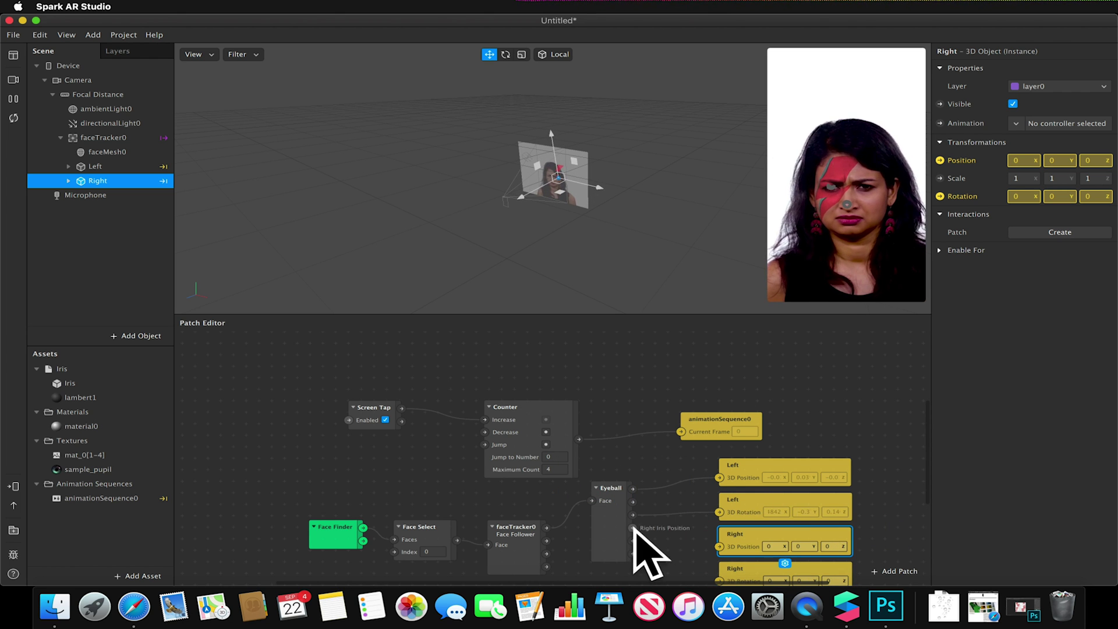
{"action": "left_click_drag", "start_coordinate": [633, 528], "coordinate": [720, 547]}
{"action": "left_click_drag", "start_coordinate": [633, 554], "coordinate": [721, 584]}
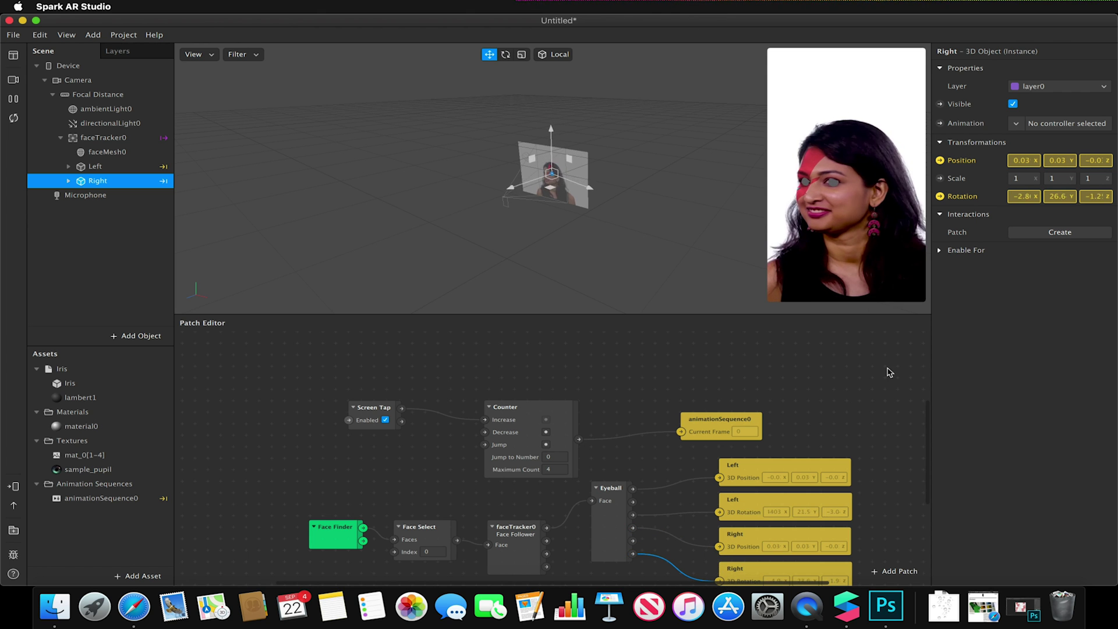
Enlarge the preview and give the lambert1 material the sample_pupil texture and the Standard shader type.
{"action": "left_click_drag", "start_coordinate": [767, 280], "coordinate": [594, 445]}
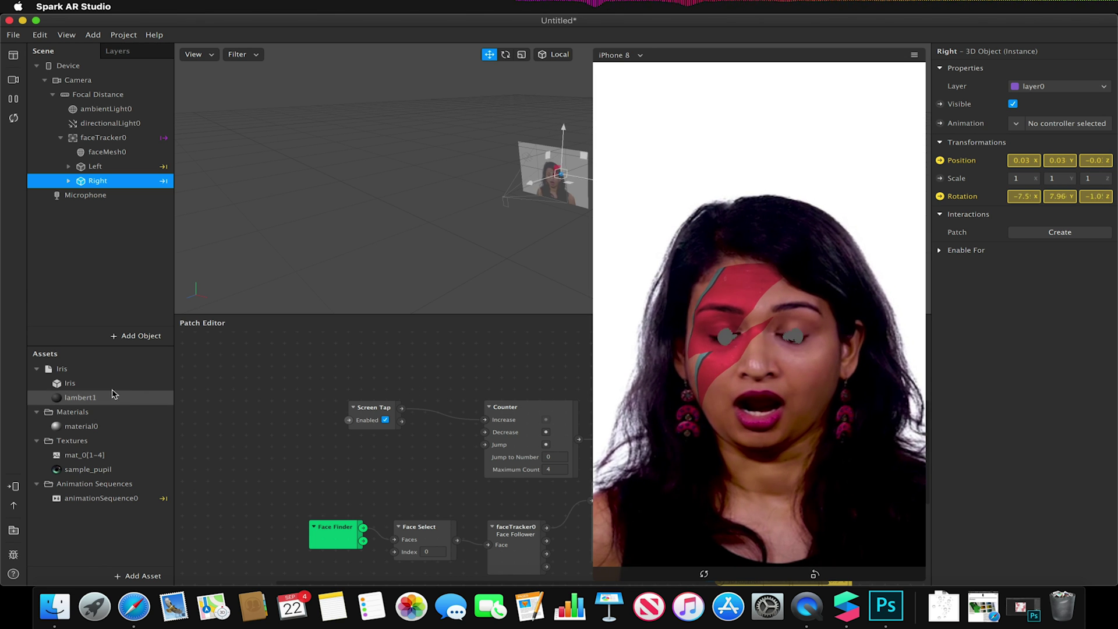
{"action": "left_click", "coordinate": [98, 398]}
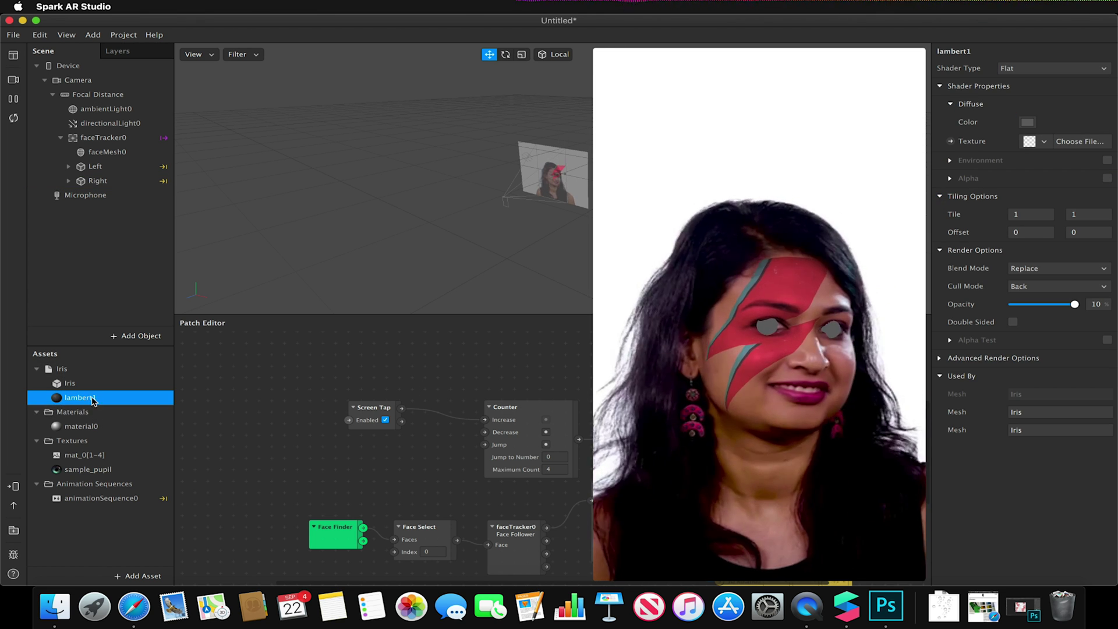
{"action": "left_click", "coordinate": [1041, 142]}
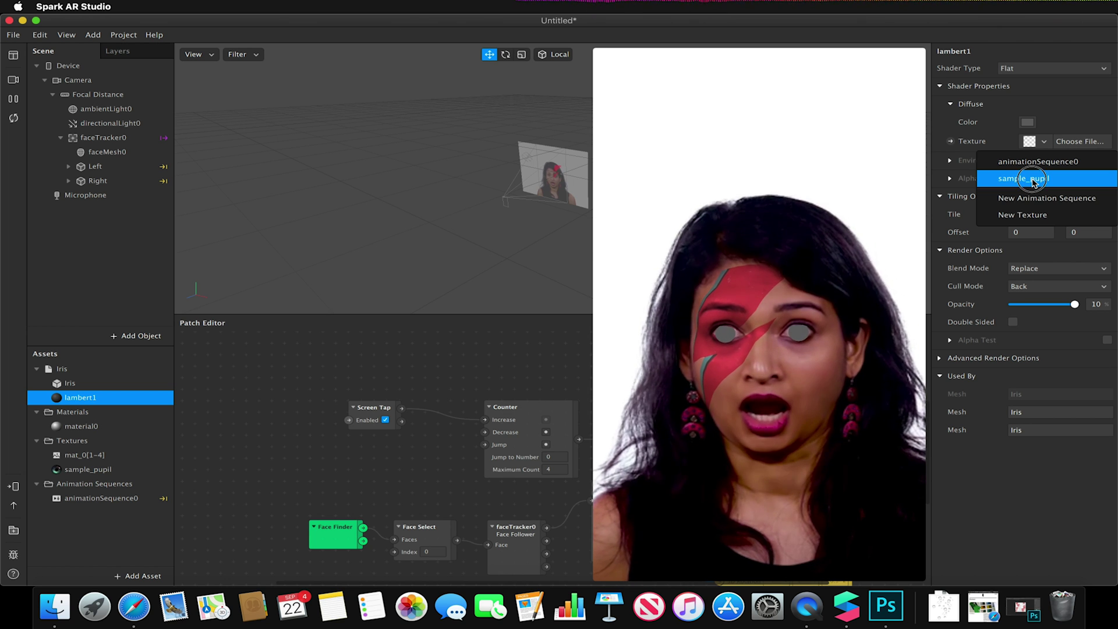
{"action": "left_click", "coordinate": [1035, 183]}
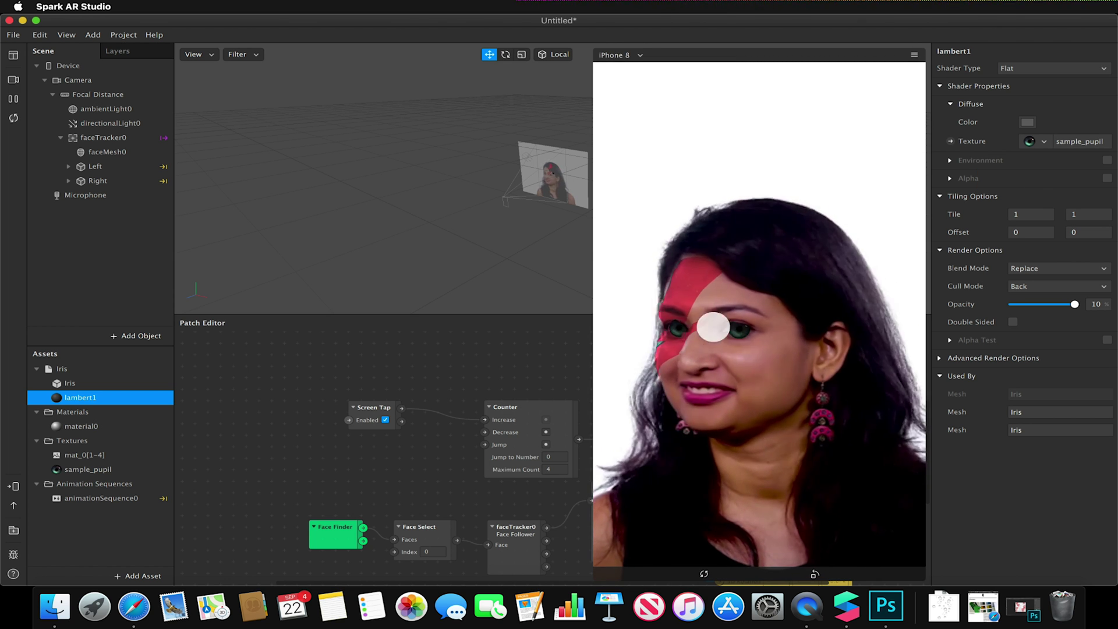
{"action": "left_click", "coordinate": [1039, 68]}
{"action": "left_click", "coordinate": [1049, 78]}
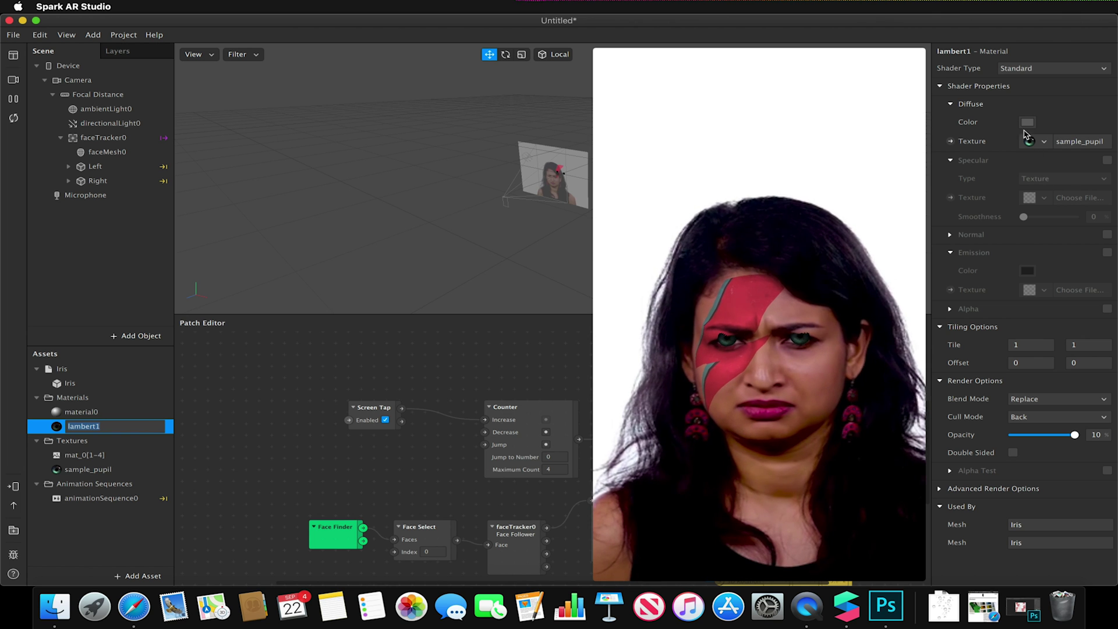
Try lightening the lambert1 material's diffuse color to white.
{"action": "left_click", "coordinate": [1027, 122]}
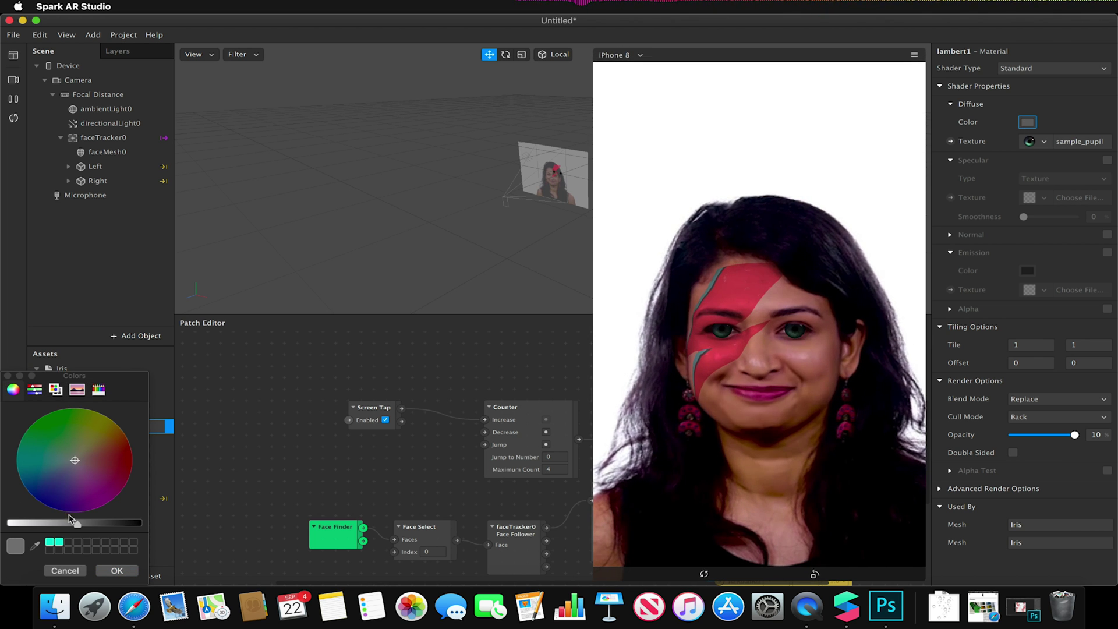
{"action": "left_click_drag", "start_coordinate": [70, 518], "coordinate": [13, 529]}
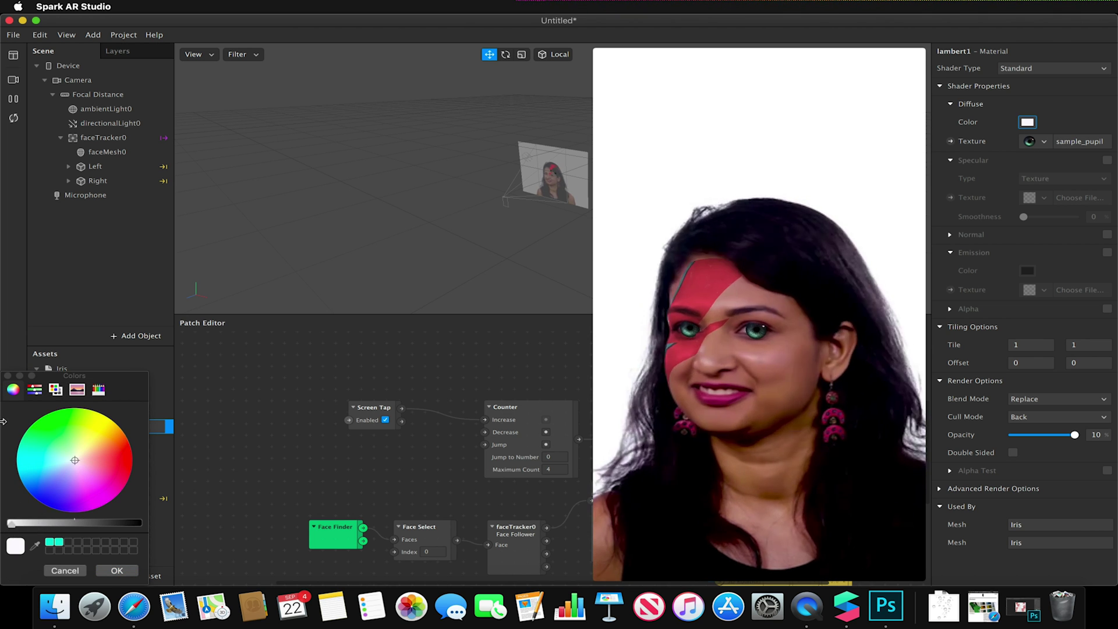
{"action": "left_click", "coordinate": [8, 376]}
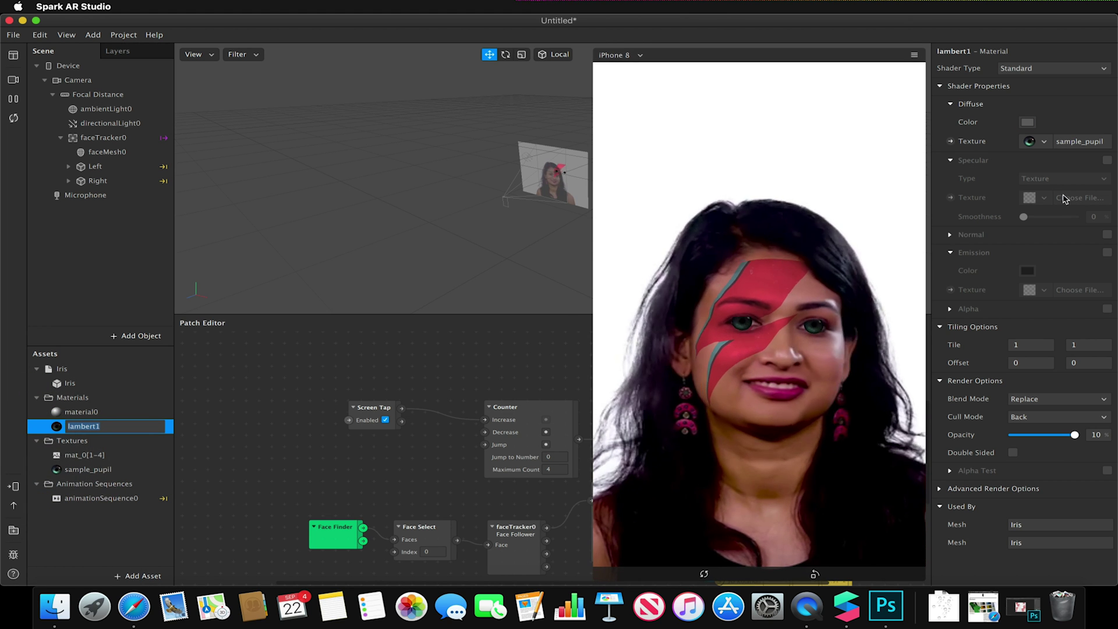
Try Specular on the lambert1 material with 40% smoothness, and switch it off again.
{"action": "left_click", "coordinate": [1107, 160]}
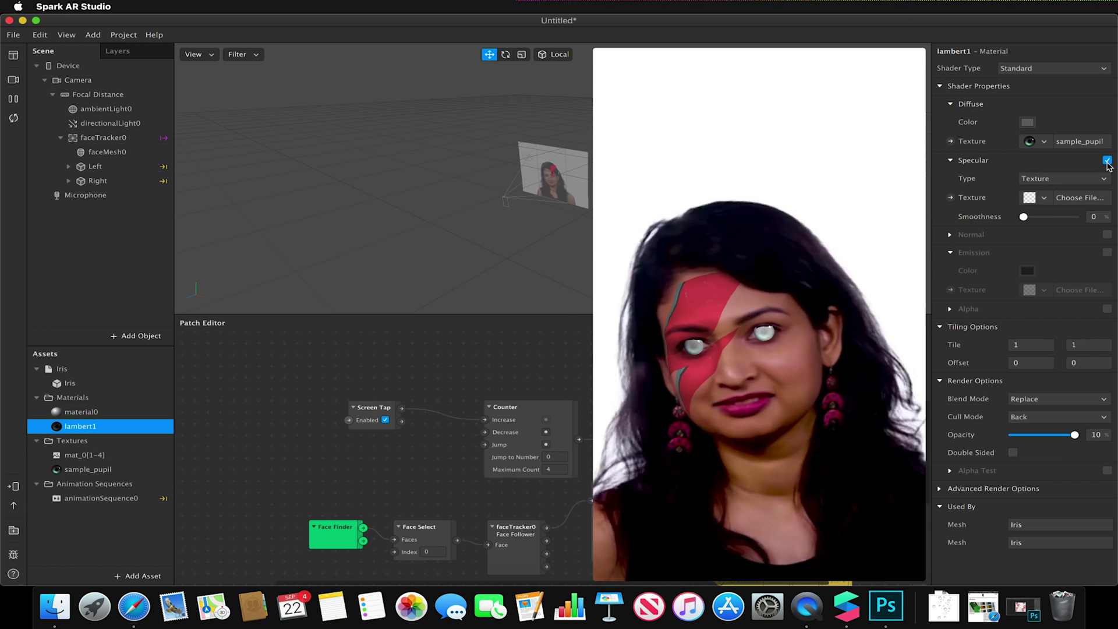
{"action": "left_click_drag", "start_coordinate": [1024, 217], "coordinate": [1046, 222]}
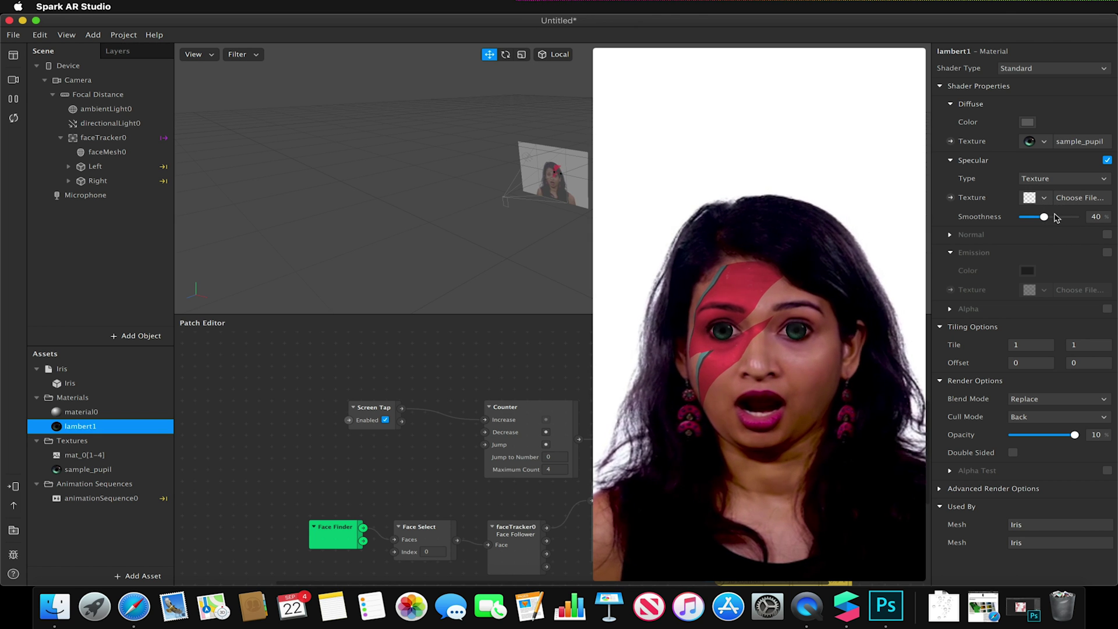
{"action": "left_click", "coordinate": [1108, 160]}
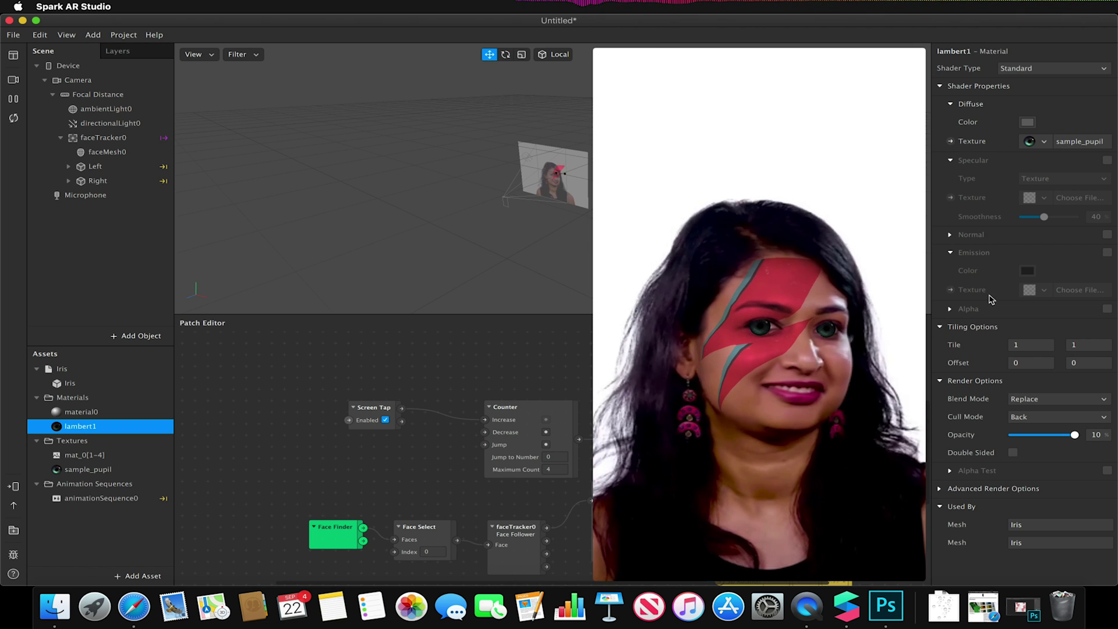
Try faceMesh0 without its Eyes option, and enable the option again.
{"action": "left_click", "coordinate": [114, 139]}
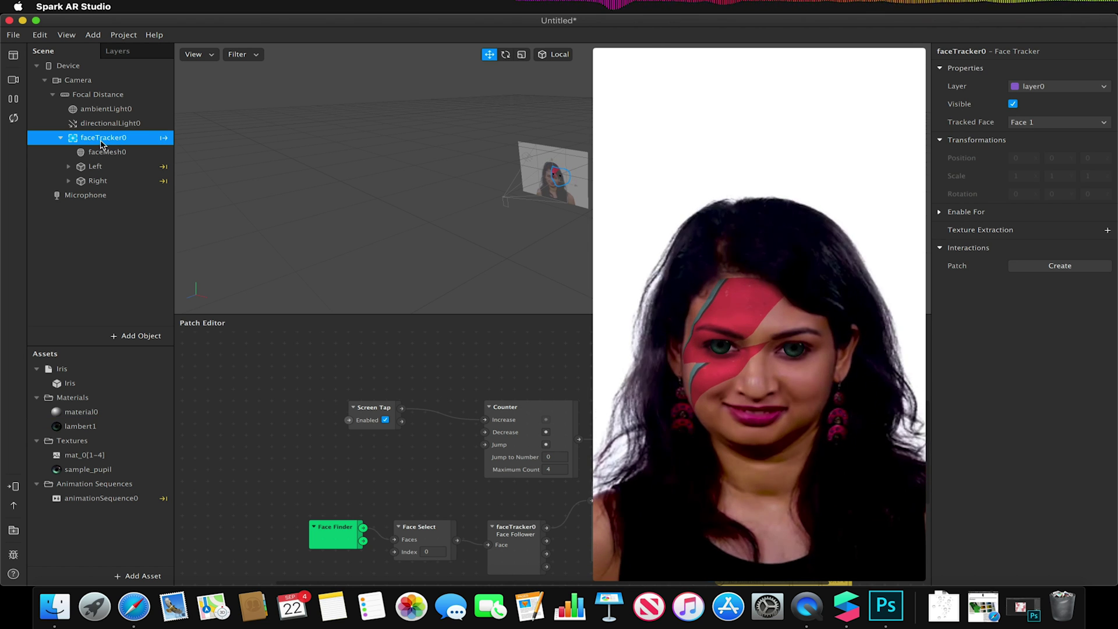
{"action": "left_click", "coordinate": [110, 152]}
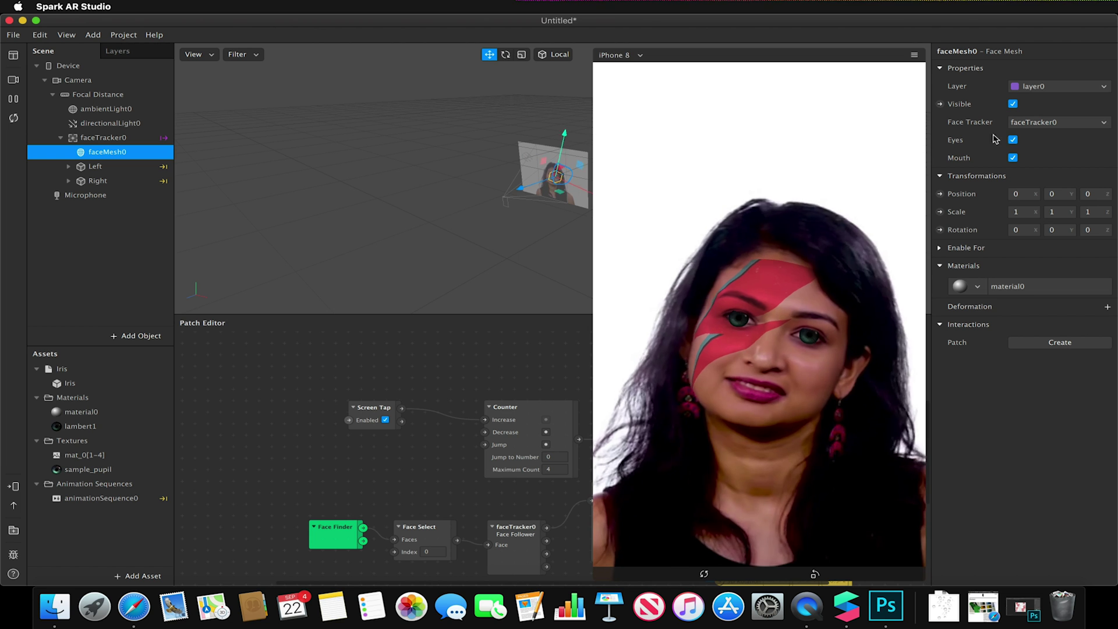
{"action": "left_click", "coordinate": [1013, 141]}
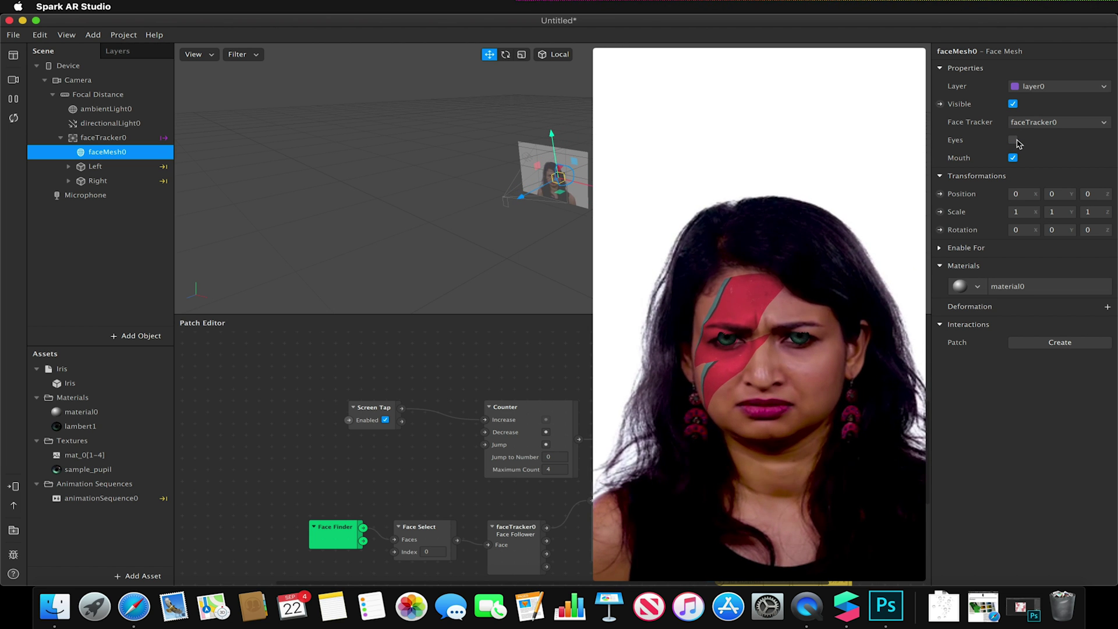
{"action": "left_click", "coordinate": [1014, 141]}
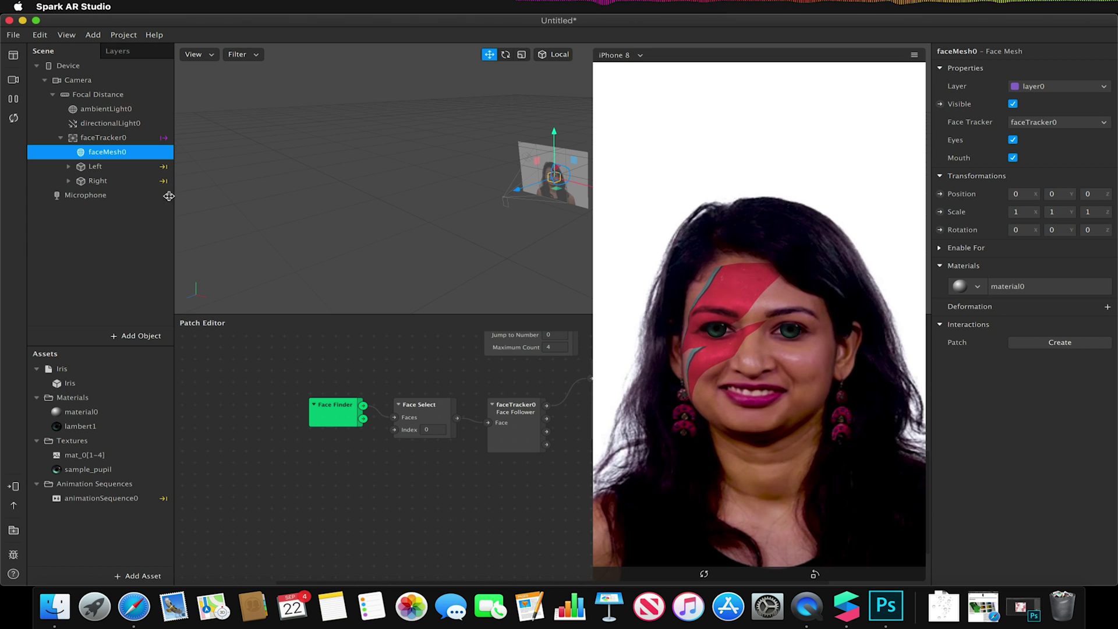
Pause the preview video and move faceMesh0 forward along its Z axis to about 0.01.
{"action": "left_click", "coordinate": [108, 138]}
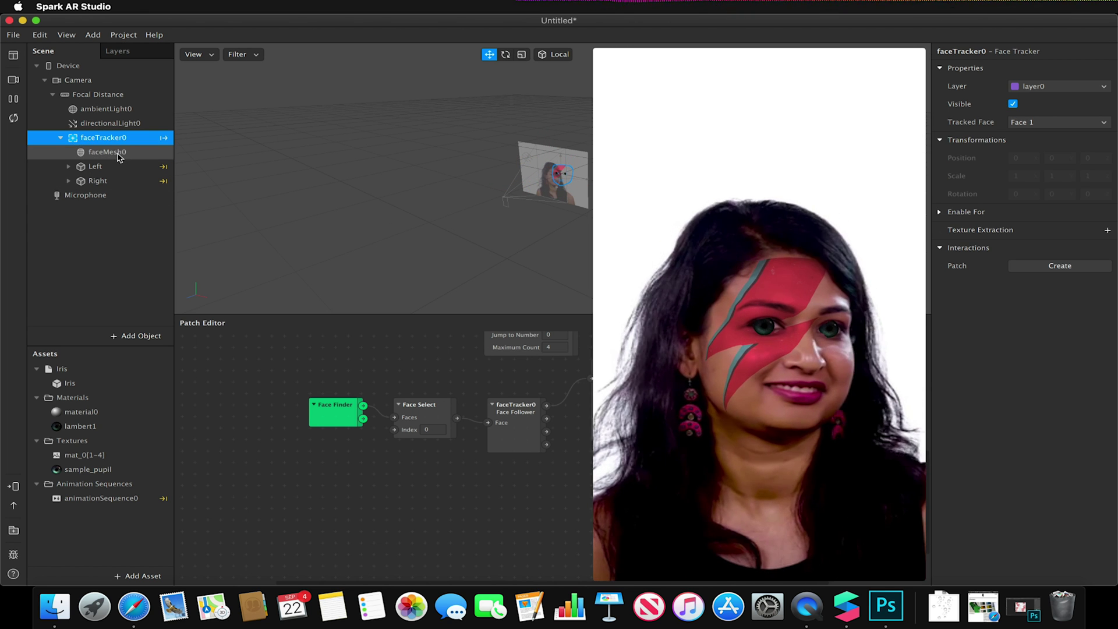
{"action": "left_click", "coordinate": [118, 155]}
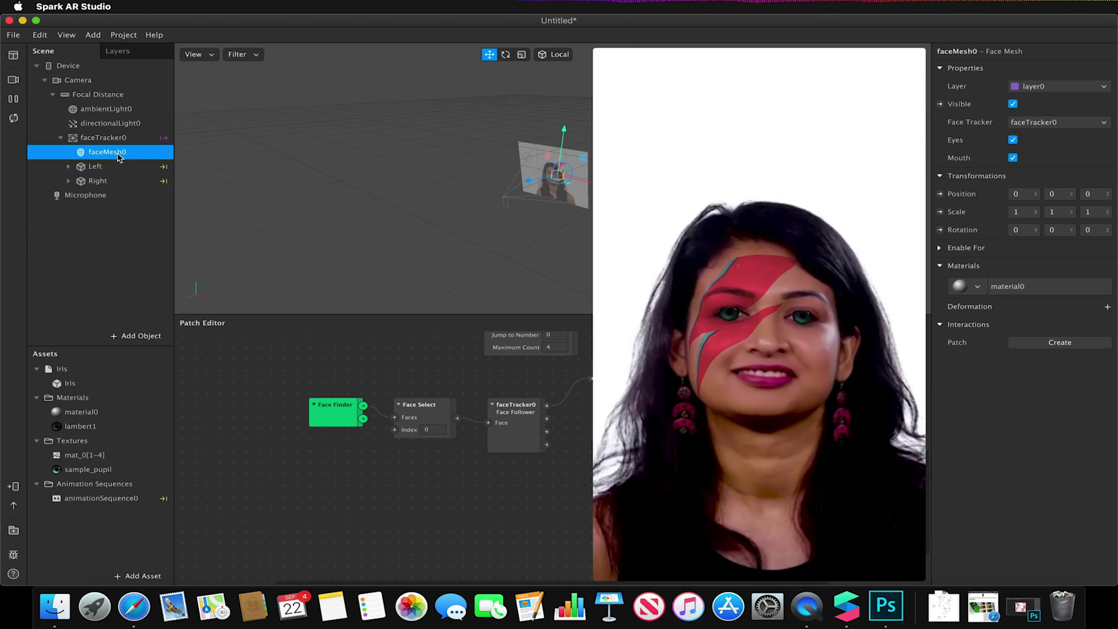
{"action": "left_click", "coordinate": [13, 100]}
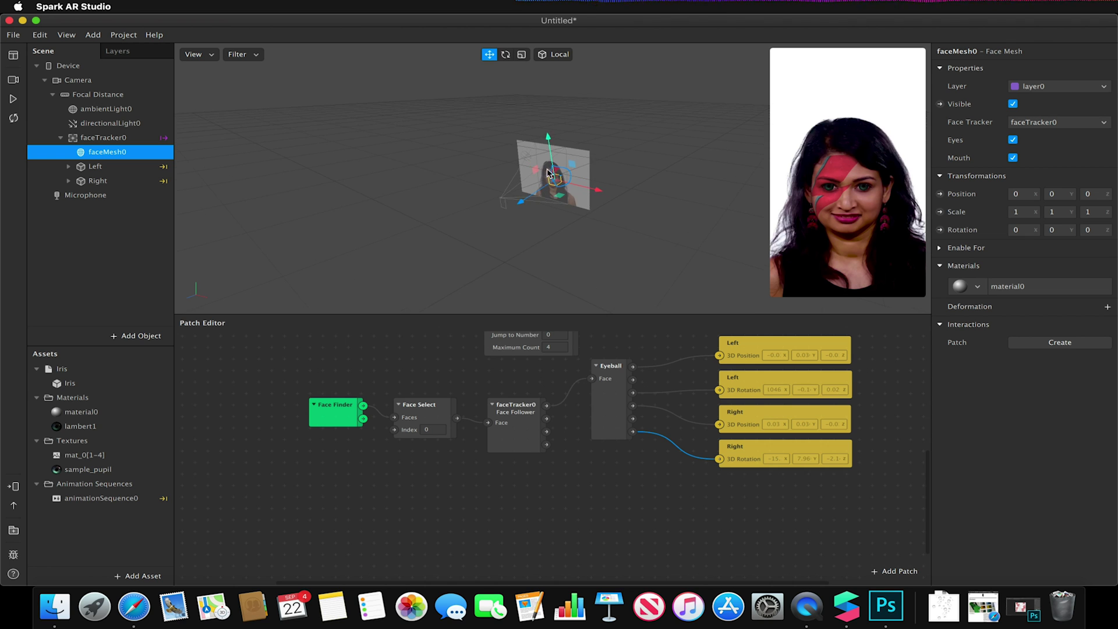
{"action": "scroll", "coordinate": [547, 173], "scroll_direction": "up", "scroll_amount": 5}
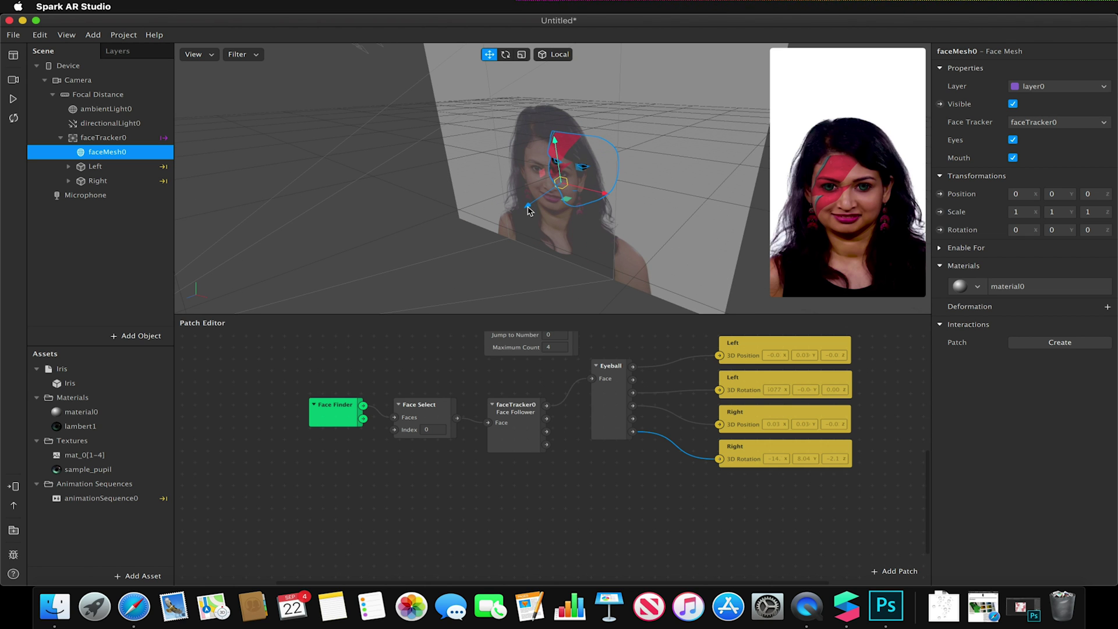
{"action": "left_click_drag", "start_coordinate": [528, 208], "coordinate": [521, 211]}
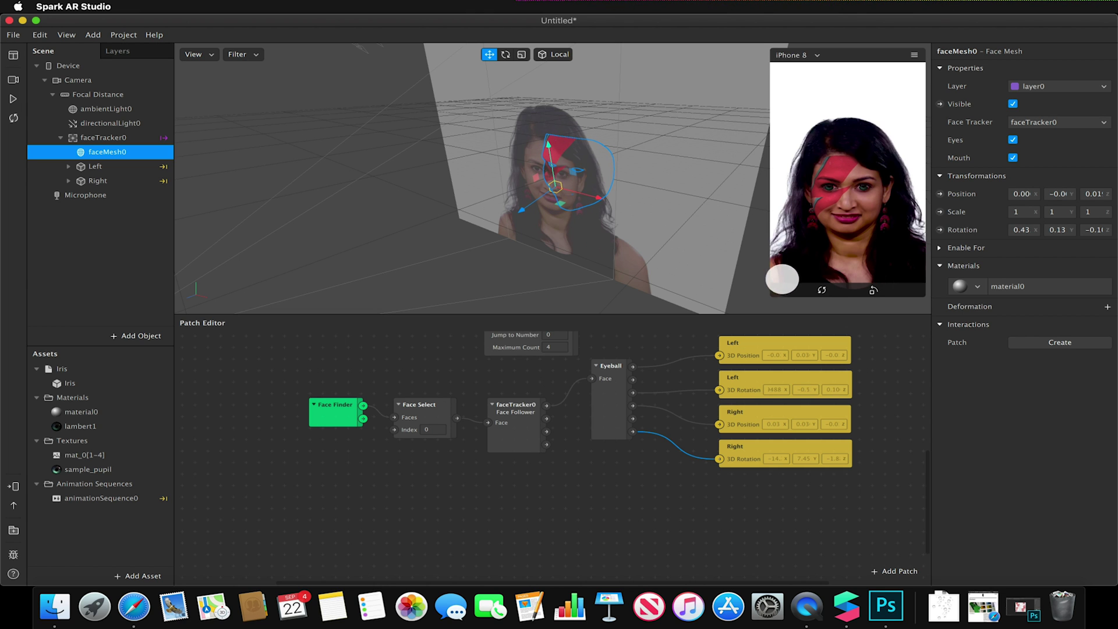
Move faceMesh0 slightly back along its Z axis while checking the enlarged preview, and resume the video.
{"action": "left_click_drag", "start_coordinate": [771, 294], "coordinate": [543, 441]}
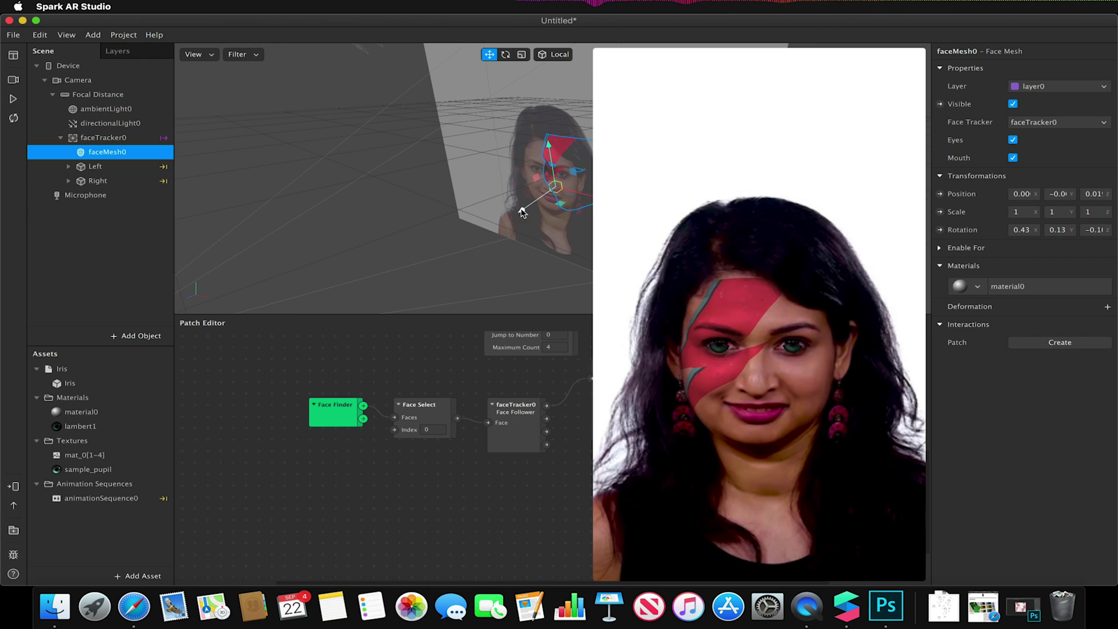
{"action": "left_click_drag", "start_coordinate": [524, 210], "coordinate": [529, 215]}
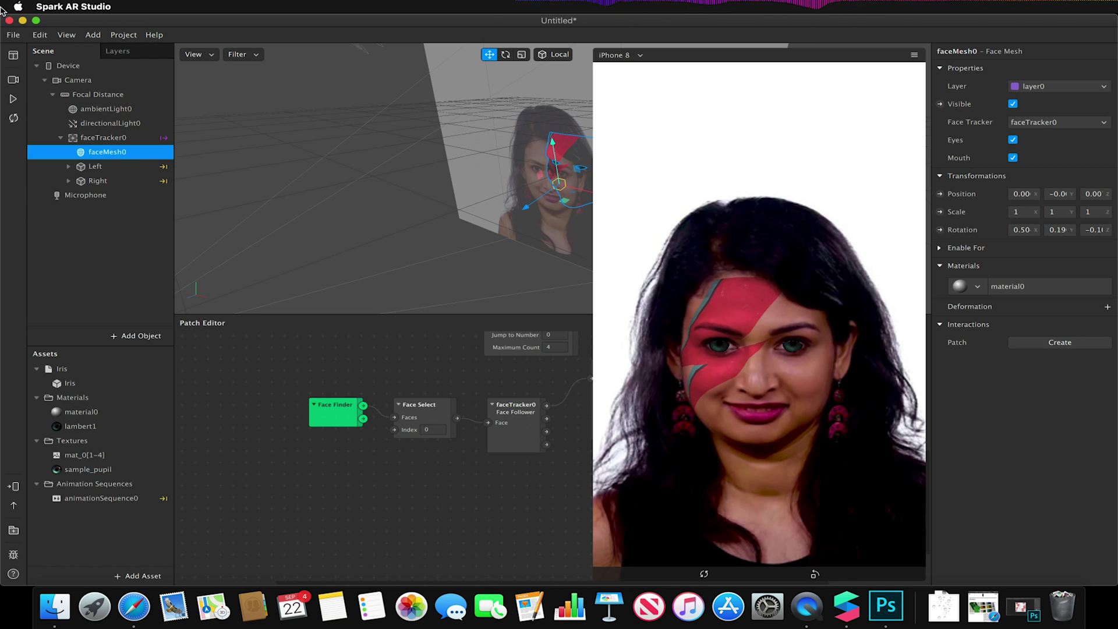
{"action": "left_click", "coordinate": [11, 101]}
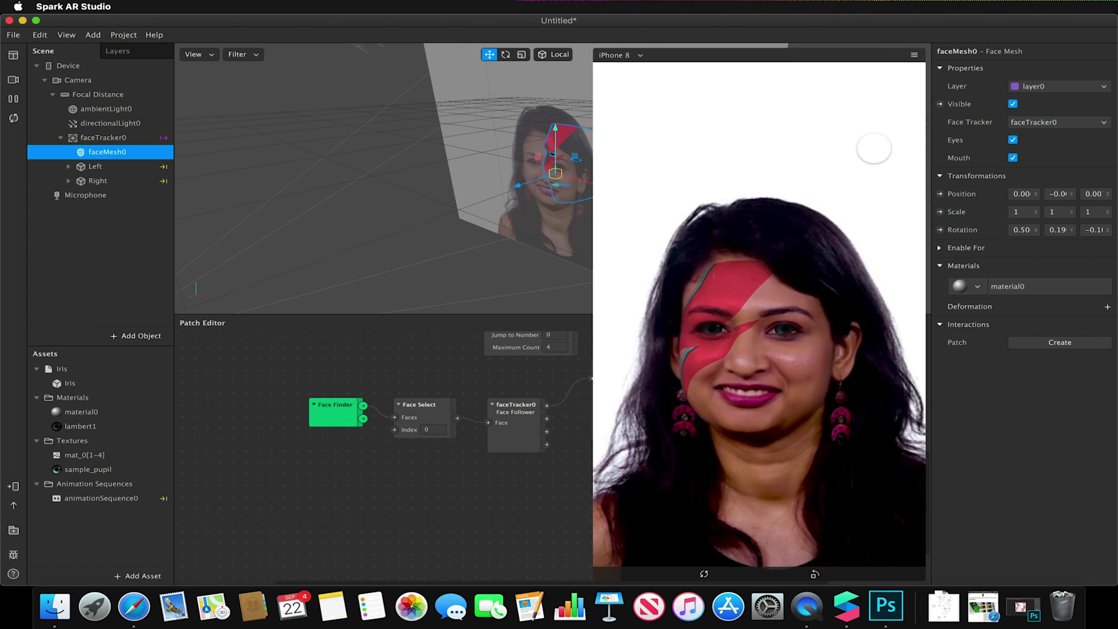
Test the Screen Tap interaction in the preview by cycling through the face textures, and shrink the preview back down.
{"action": "left_click", "coordinate": [875, 152]}
{"action": "left_click", "coordinate": [866, 154]}
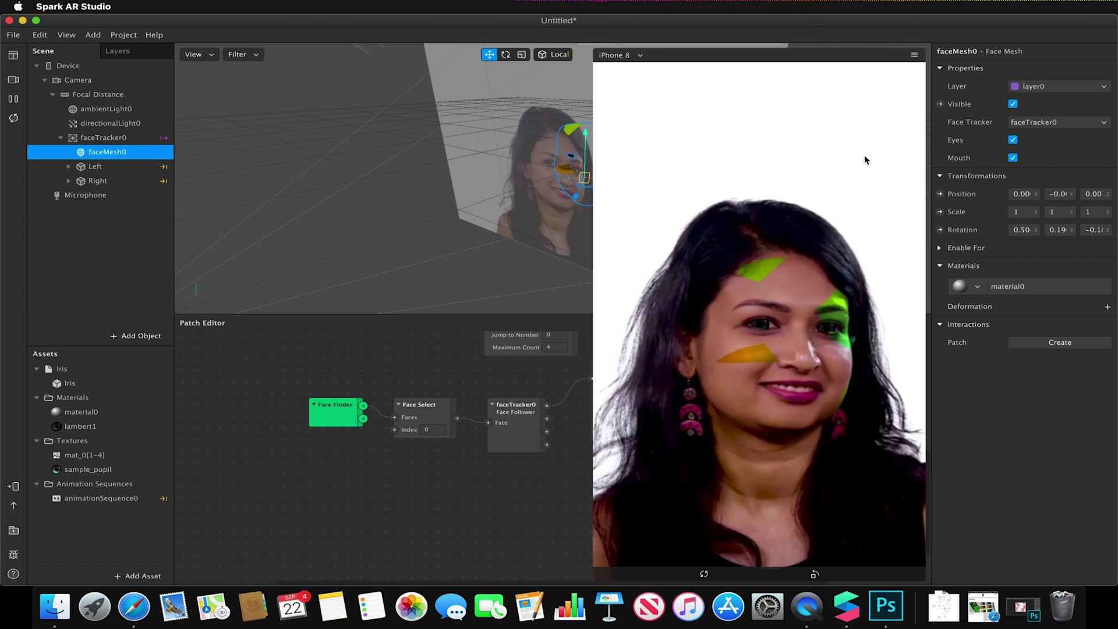
{"action": "left_click", "coordinate": [865, 155]}
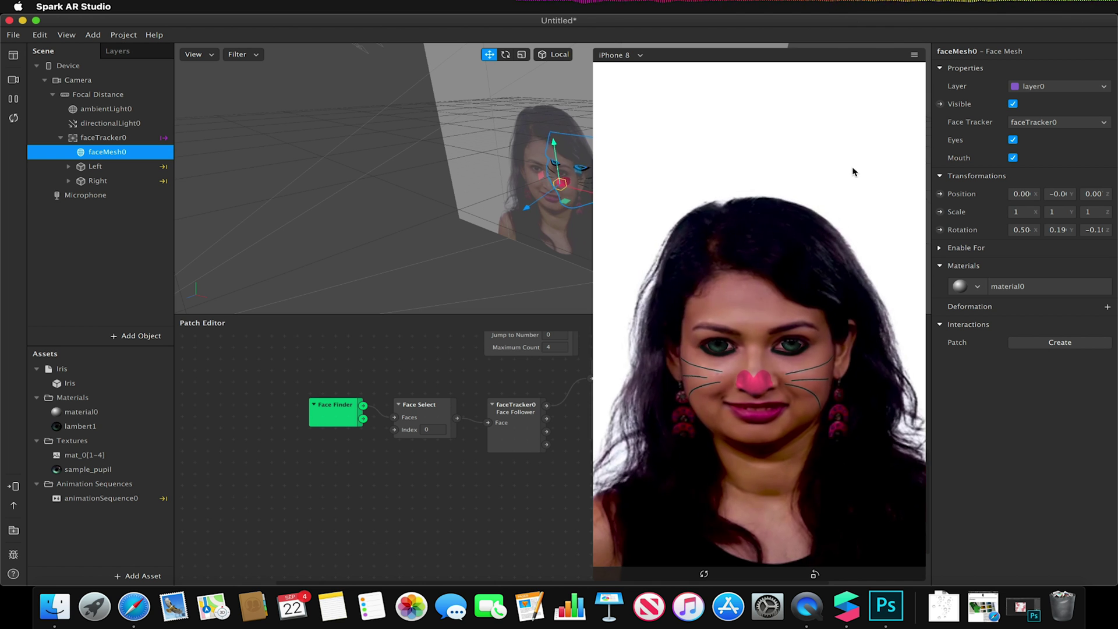
{"action": "left_click", "coordinate": [854, 172]}
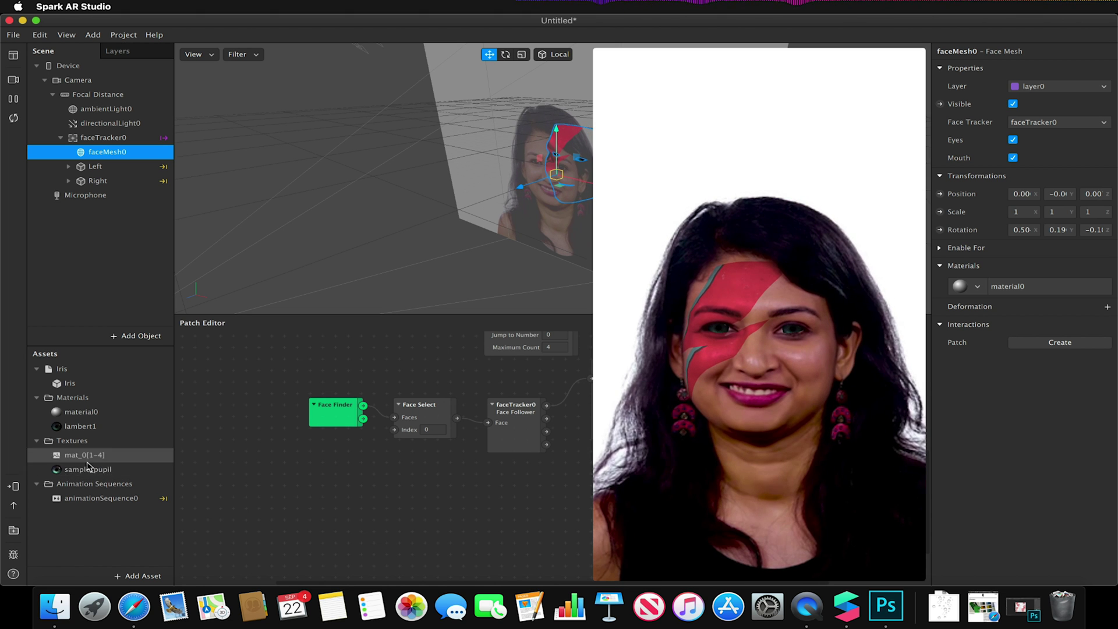
{"action": "left_click", "coordinate": [846, 238]}
{"action": "left_click", "coordinate": [837, 207]}
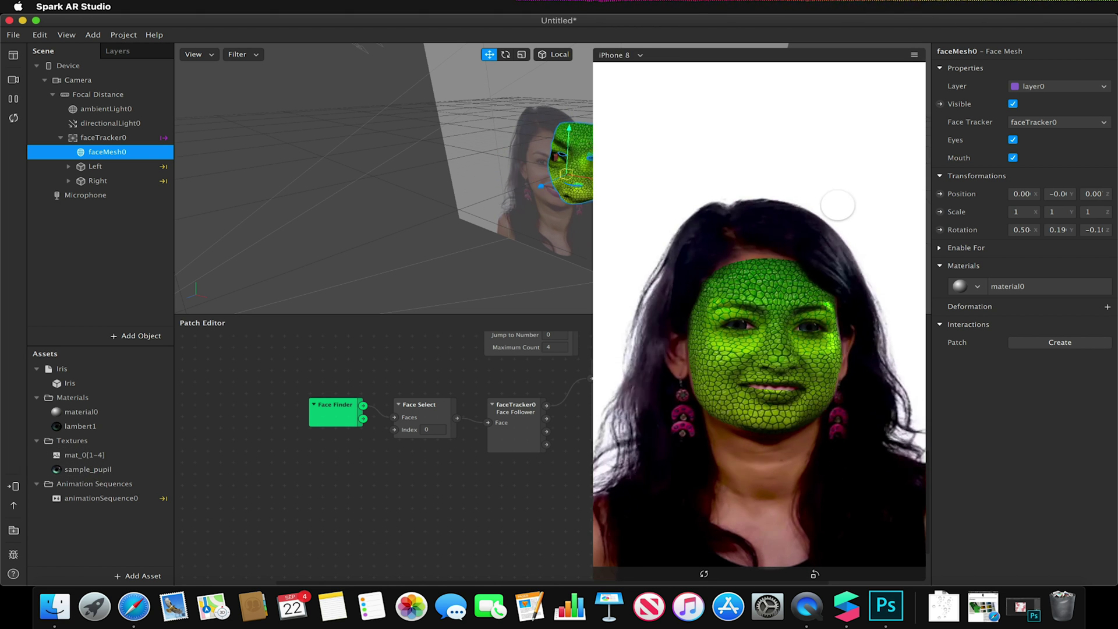
{"action": "left_click", "coordinate": [838, 205]}
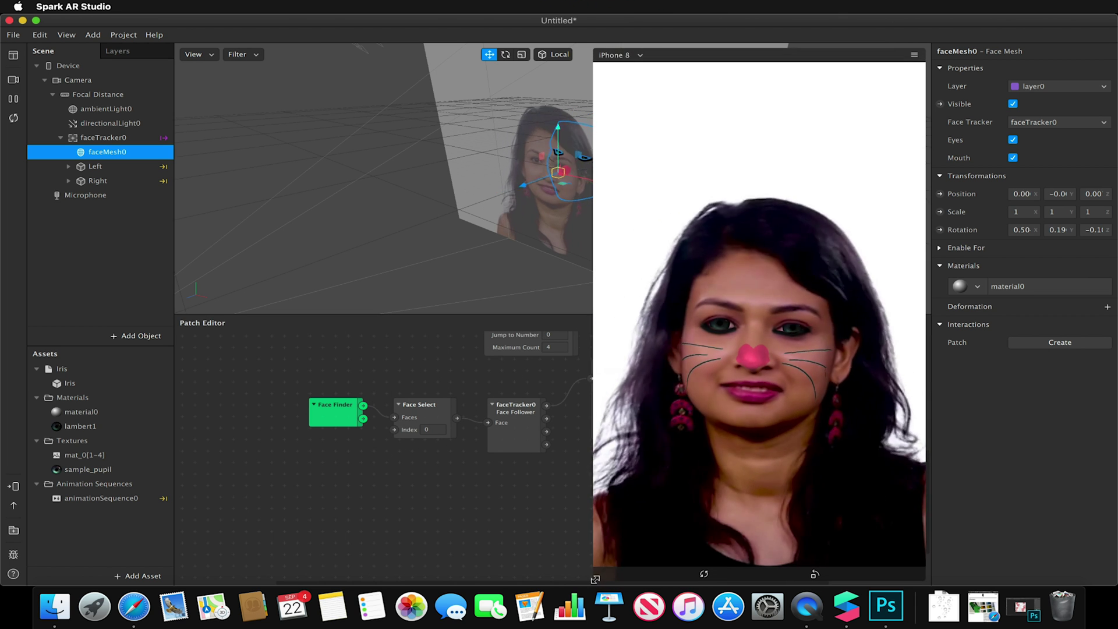
{"action": "left_click_drag", "start_coordinate": [595, 579], "coordinate": [762, 310]}
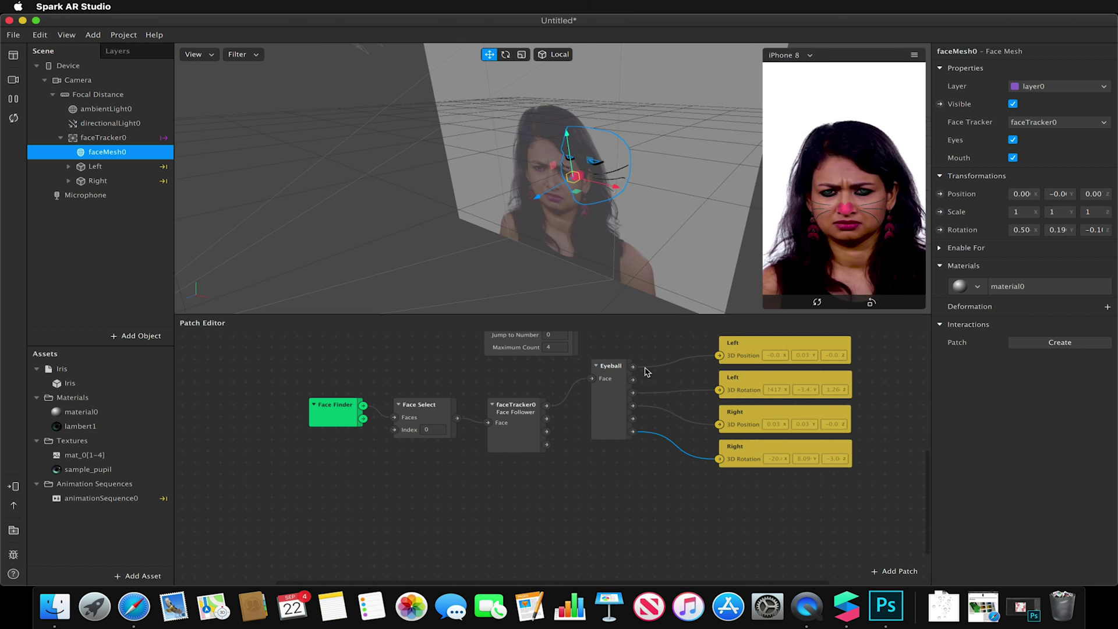